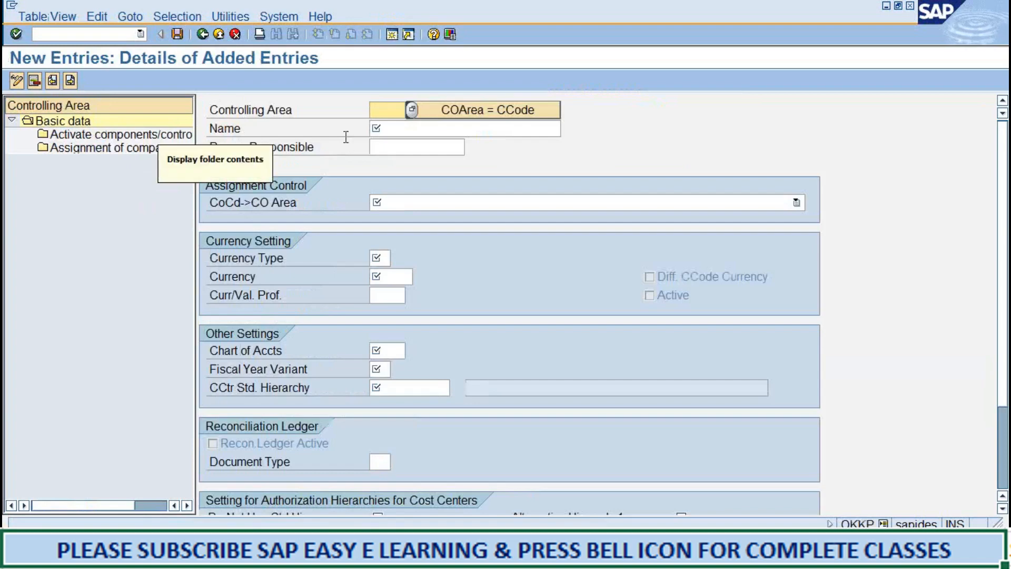
Enter 3366 as the controlling area and "controlling area for 3366" as its name.
text(3366)
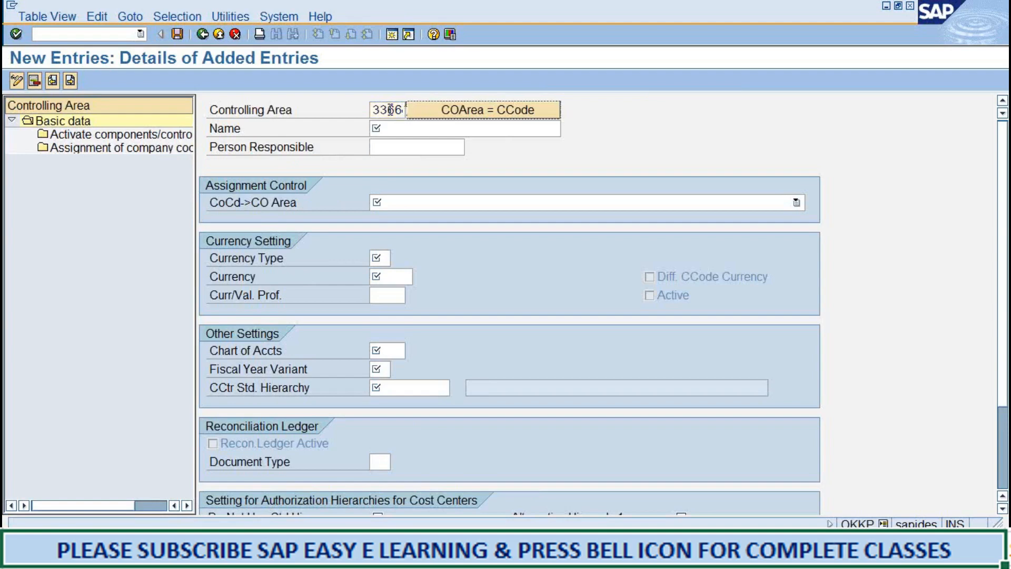
key(Tab)
text(con)
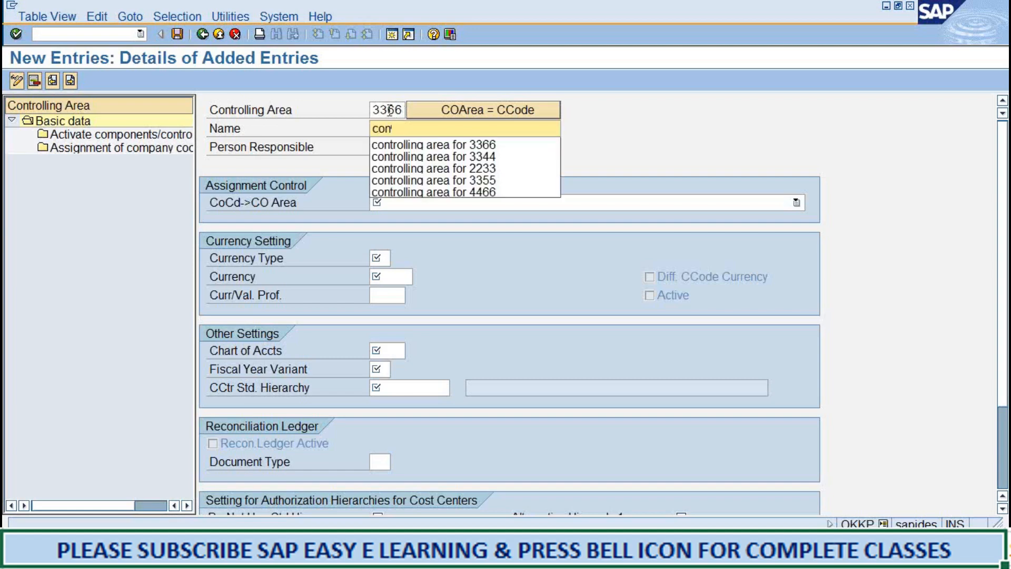
key(Down)
key(Return)
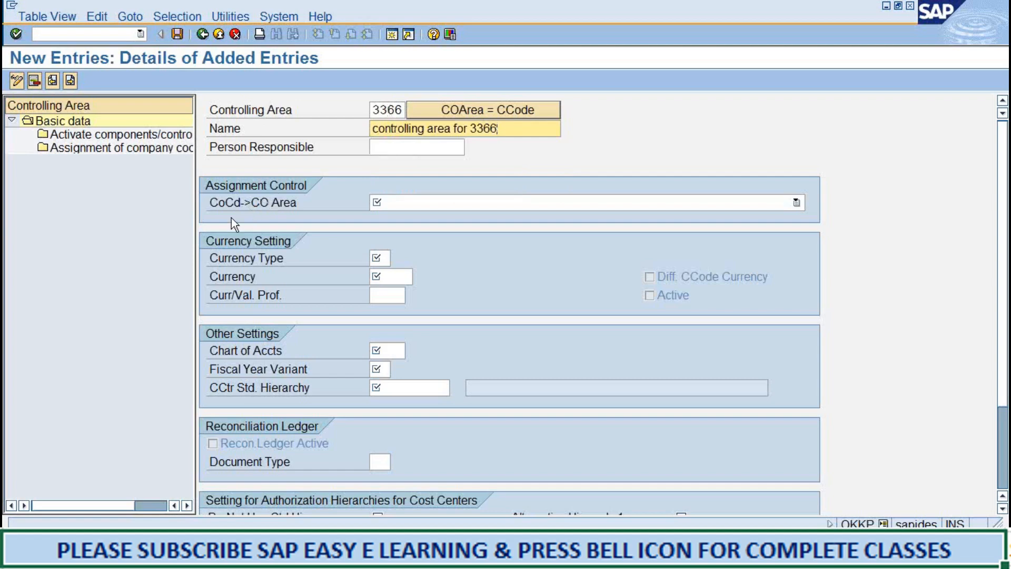
Set the CoCd->CO Area assignment to "Controlling area same as company code".
click(796, 203)
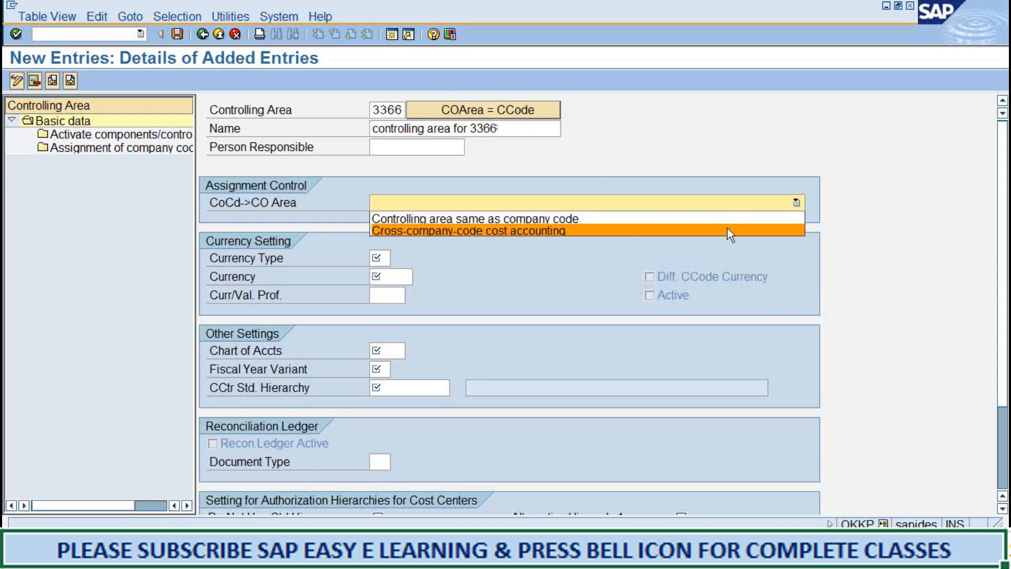
click(741, 248)
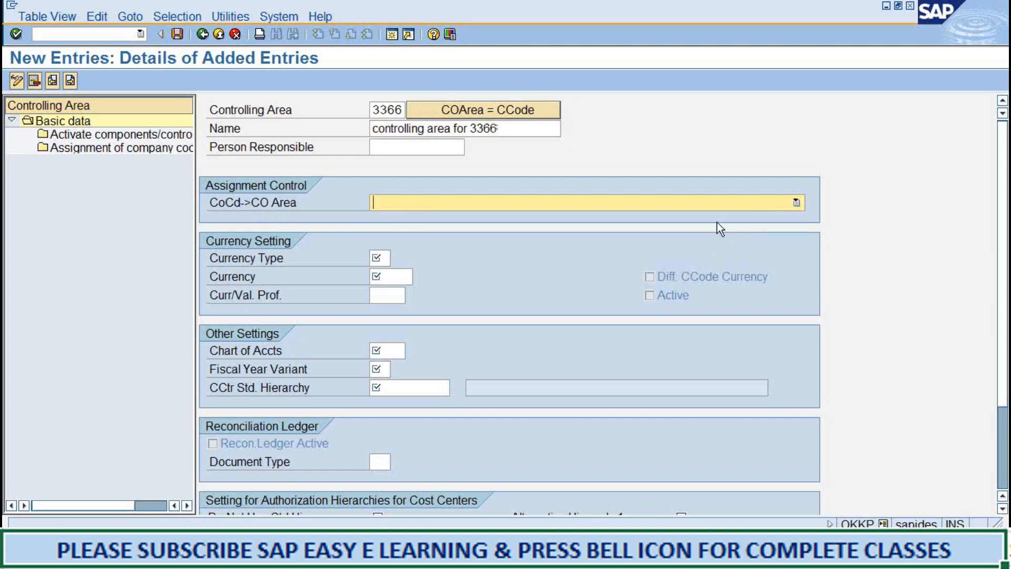
click(797, 204)
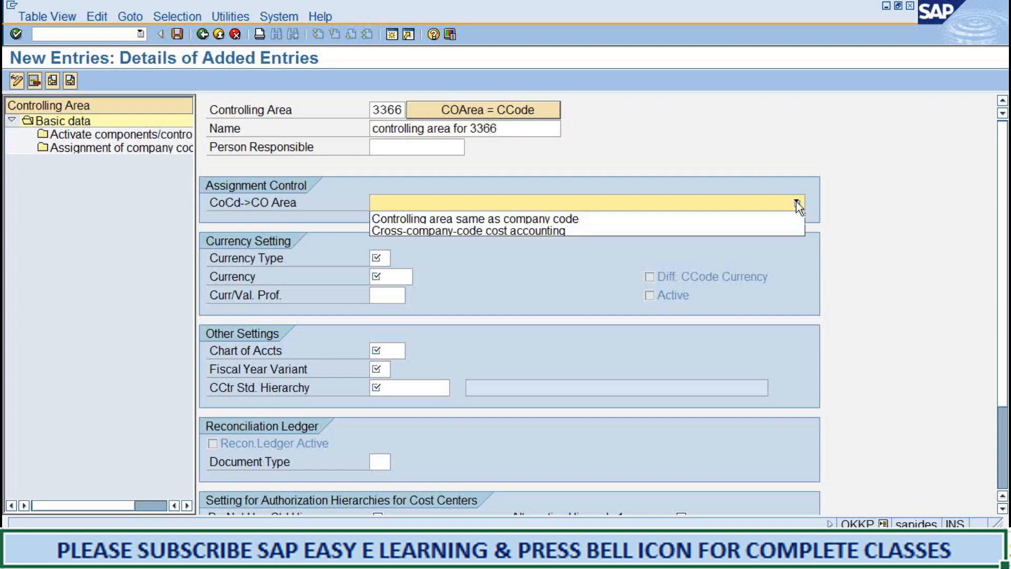
click(767, 214)
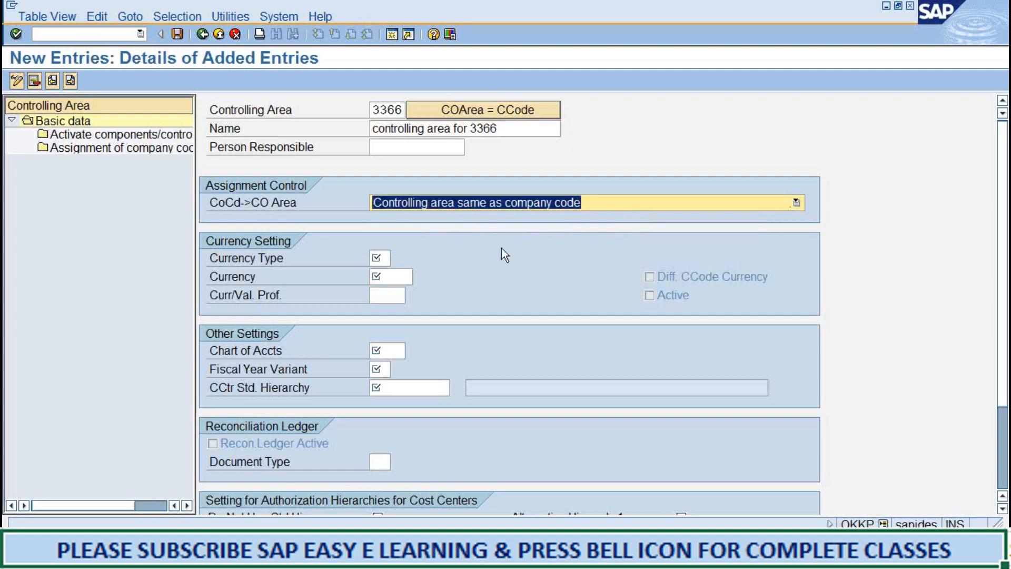
Set the currency type to 10, company code currency.
click(387, 259)
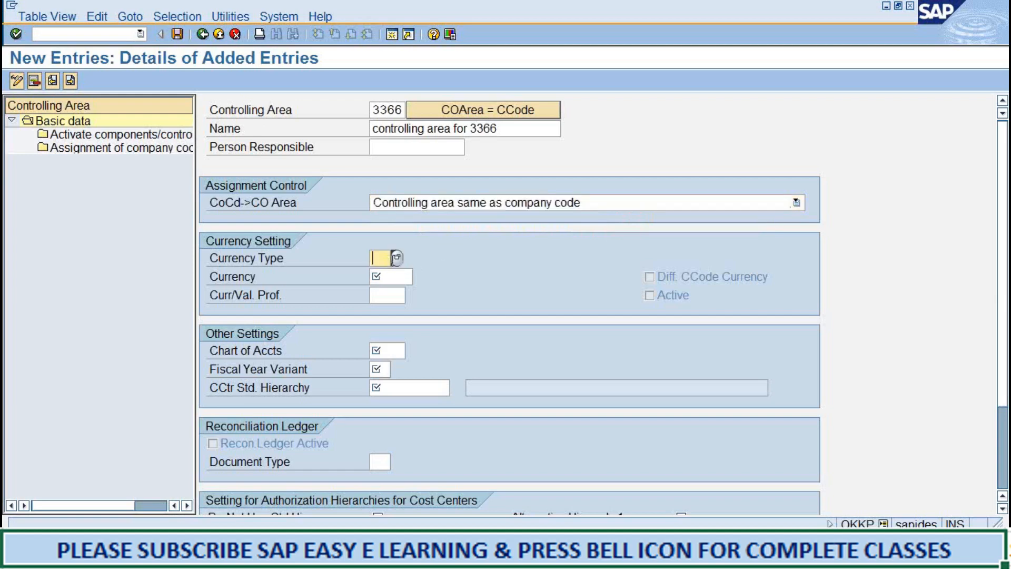
click(397, 257)
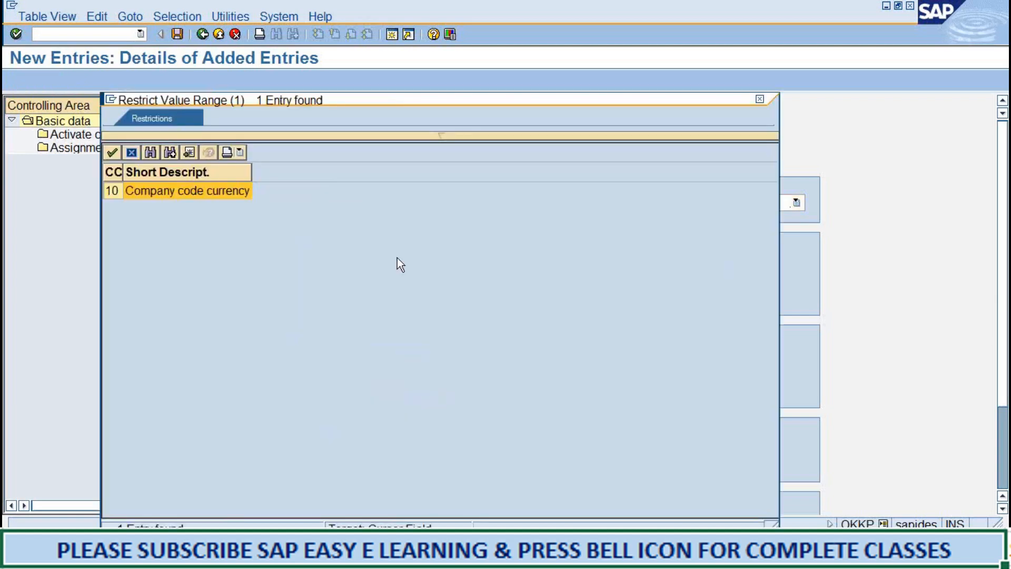
double_click(242, 193)
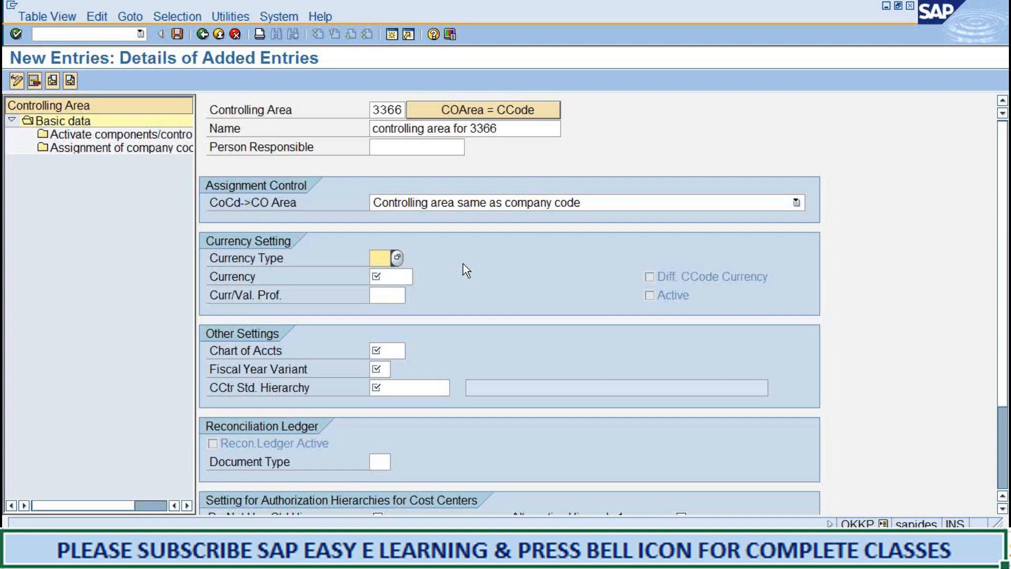
text(10)
Switch to the CONTROLLIN1 notes in Word to review the controlling area settings, and return to the SAP entry.
click(418, 557)
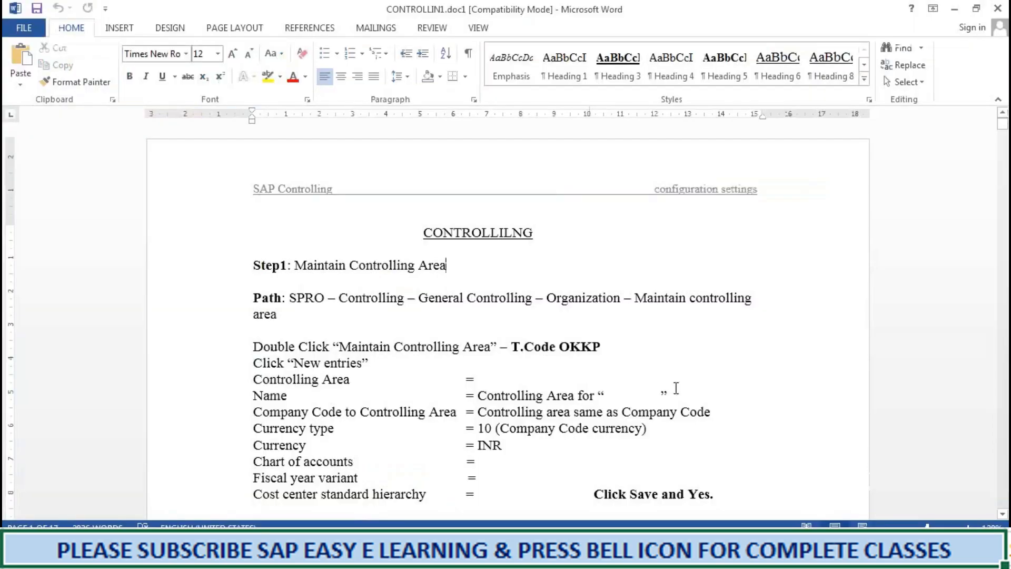
scroll(716, 383, down, 4)
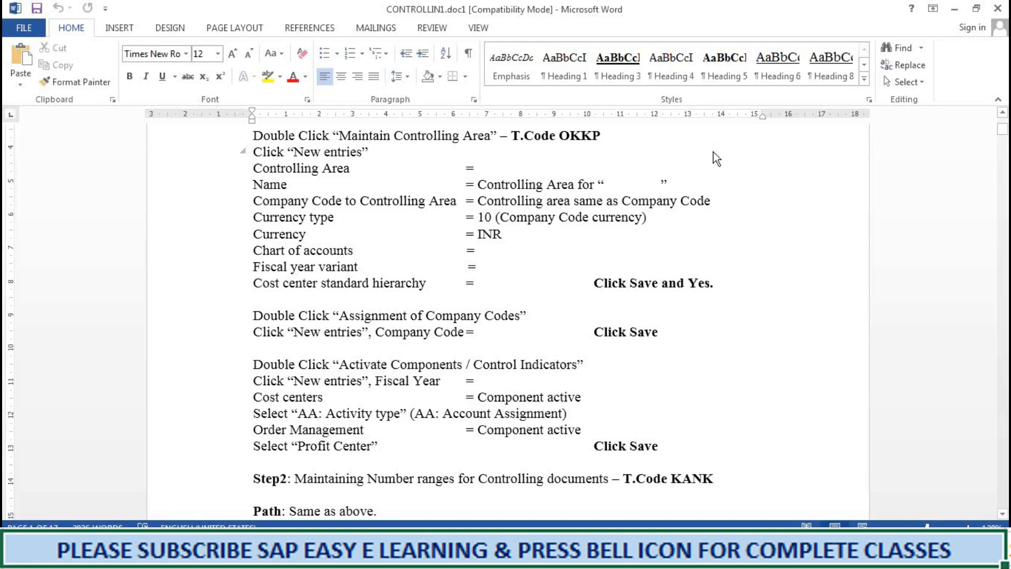
click(956, 12)
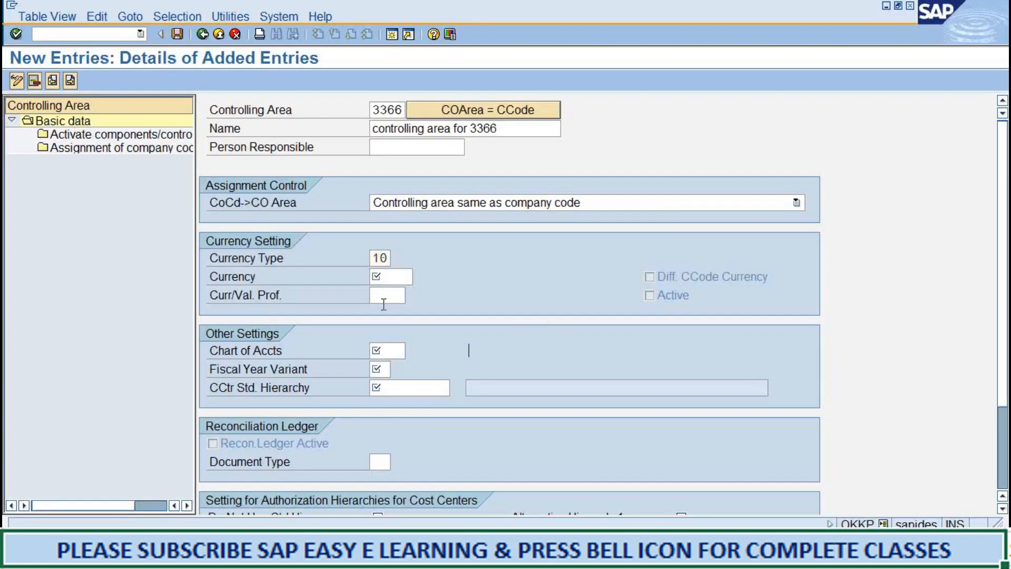
click(390, 258)
click(375, 556)
click(648, 218)
click(952, 10)
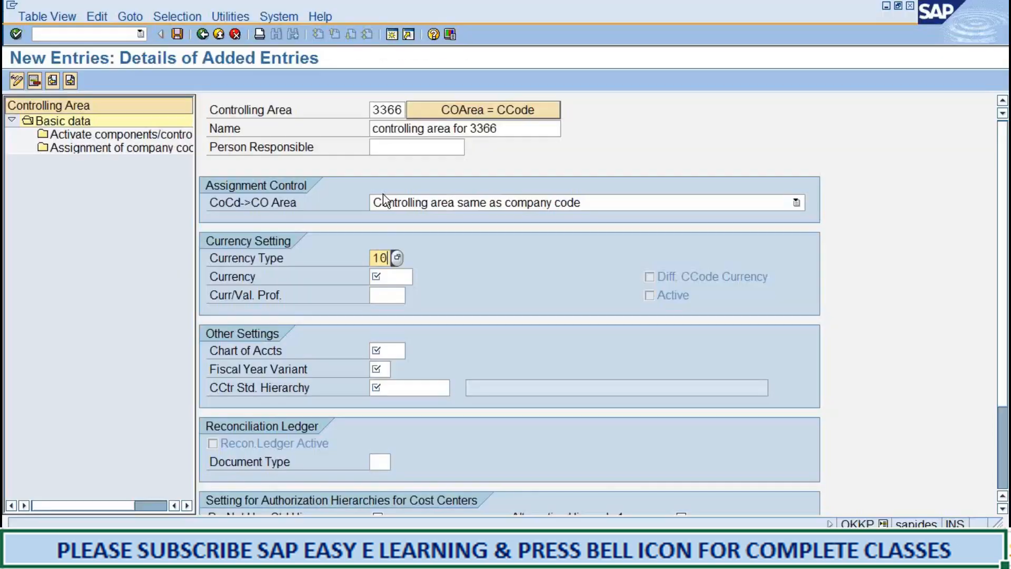
Set the currency to USD and the chart of accounts to 3366.
click(395, 274)
text(usd)
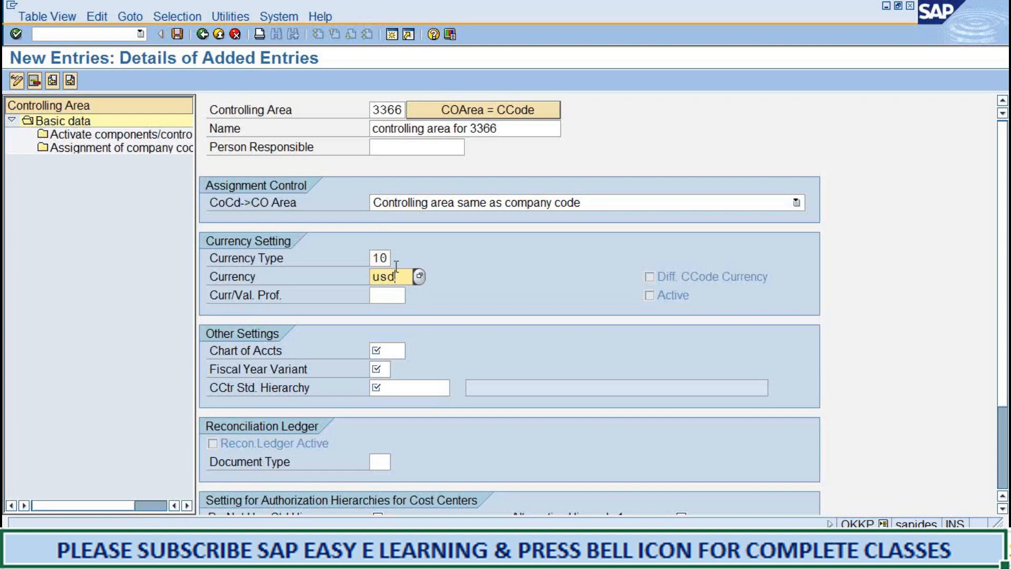
click(395, 350)
text(3366)
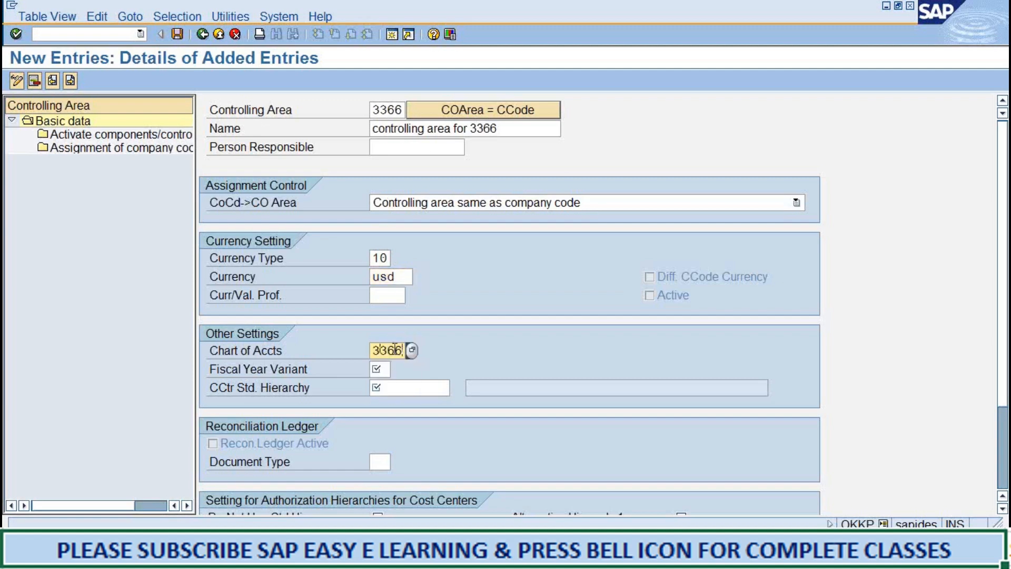
Set the fiscal year variant to K4 and the cost center standard hierarchy to 3366_hier.
key(Tab)
text(k4)
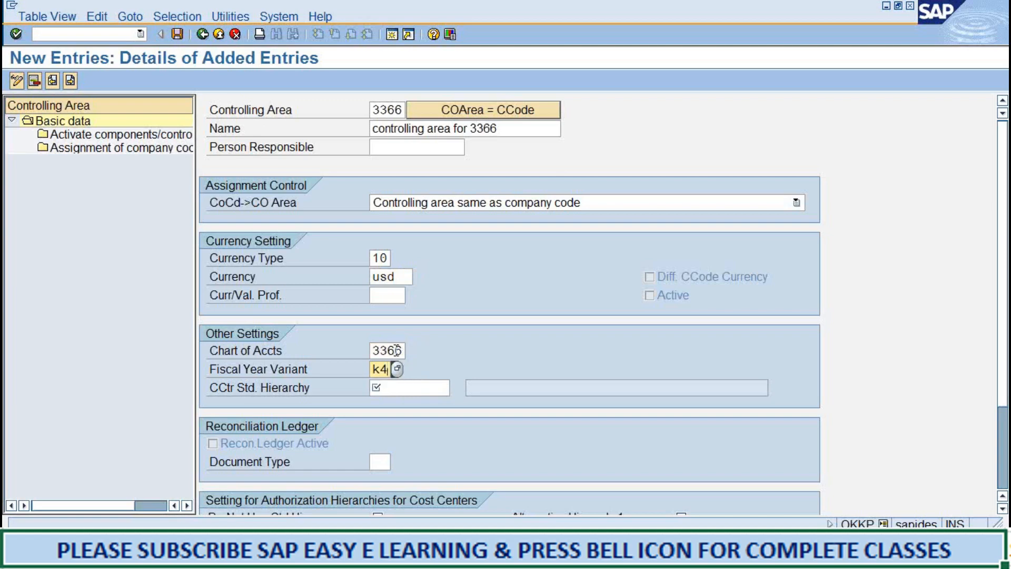
click(420, 390)
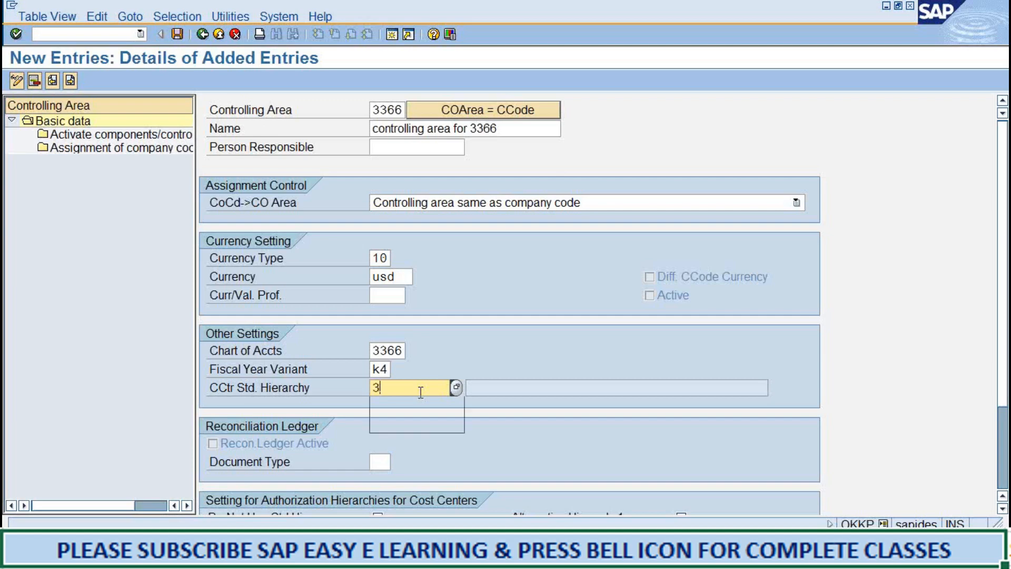
text(3366_)
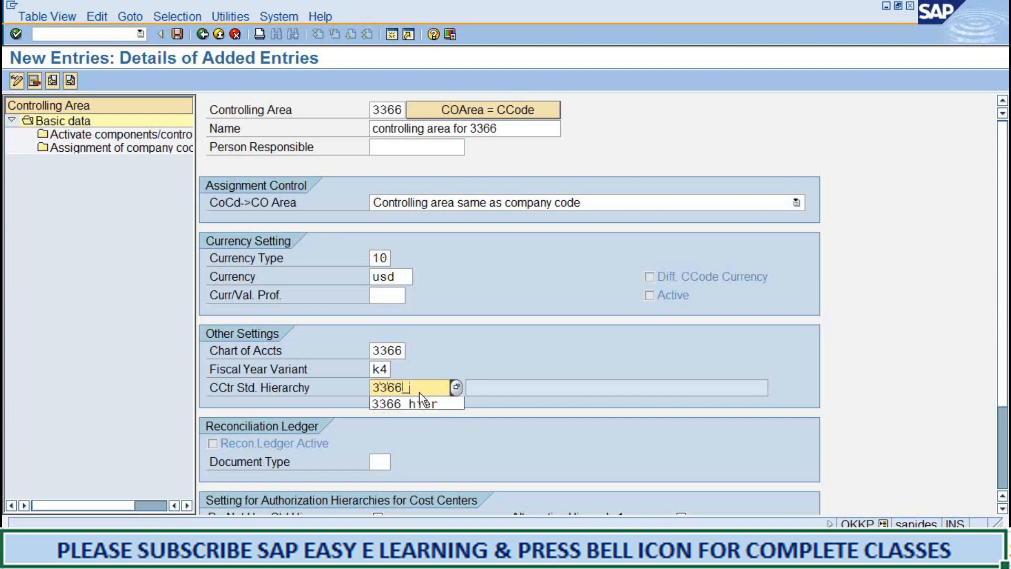
text(hier)
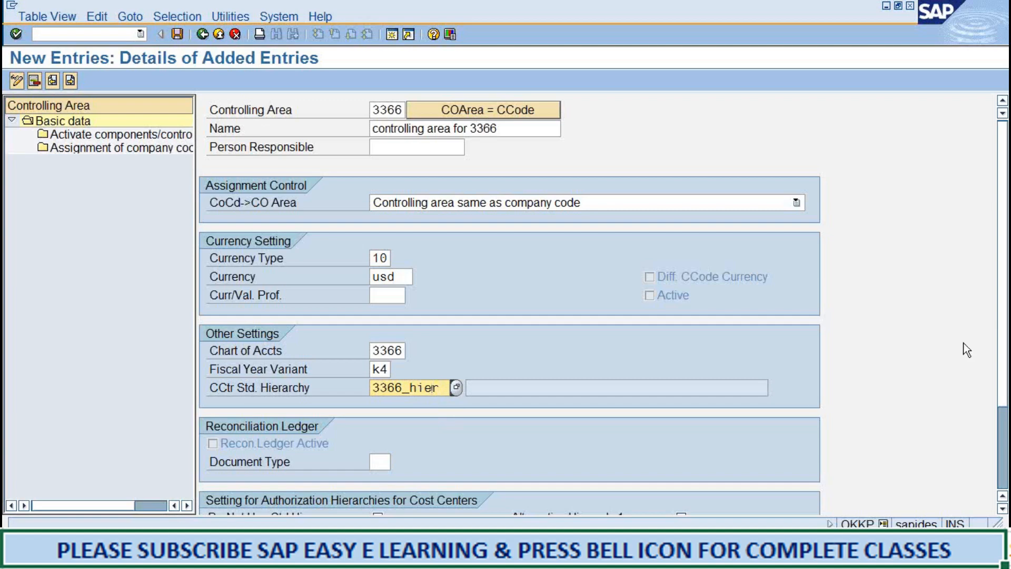
key(Return)
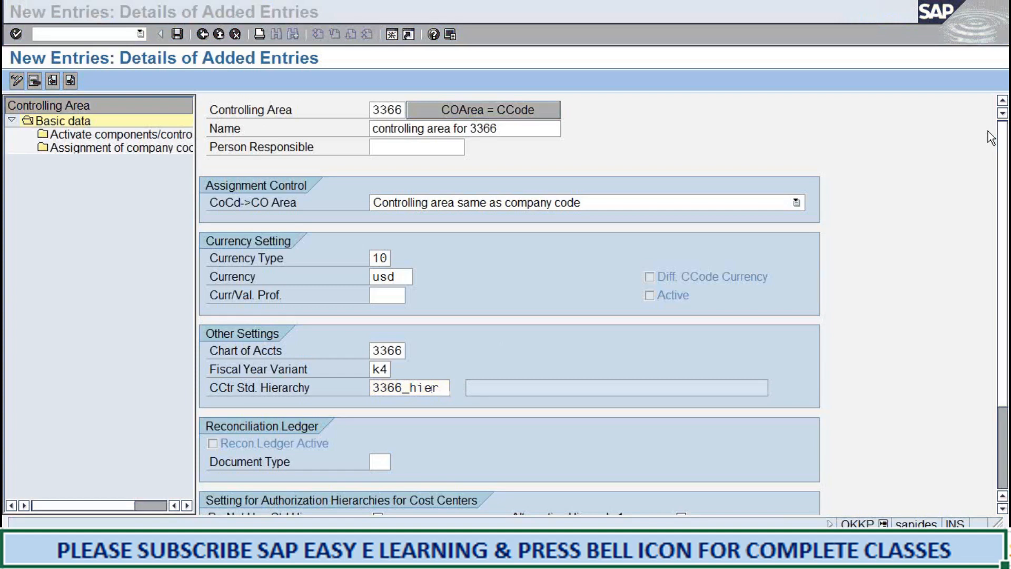
click(717, 314)
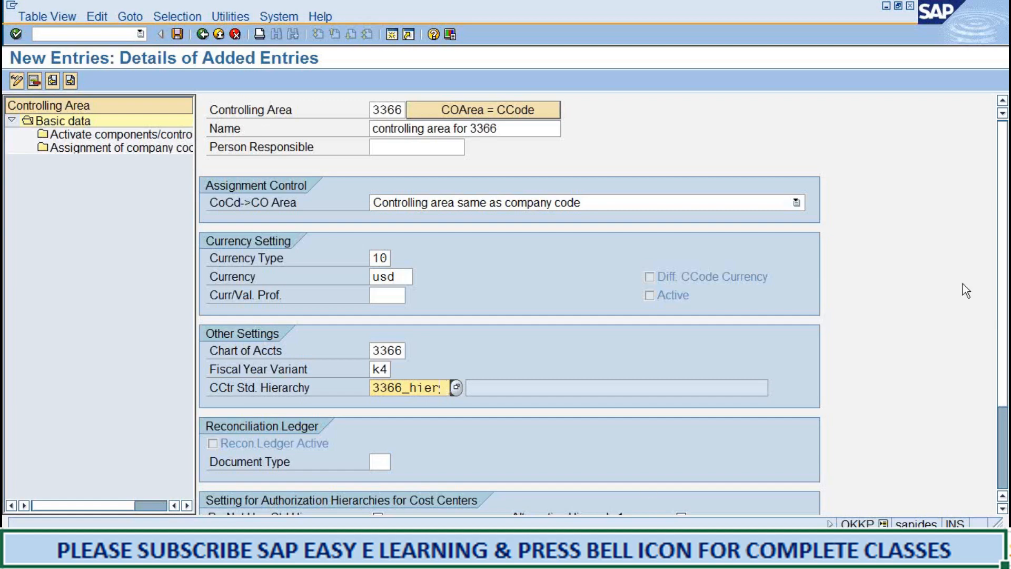
key(Return)
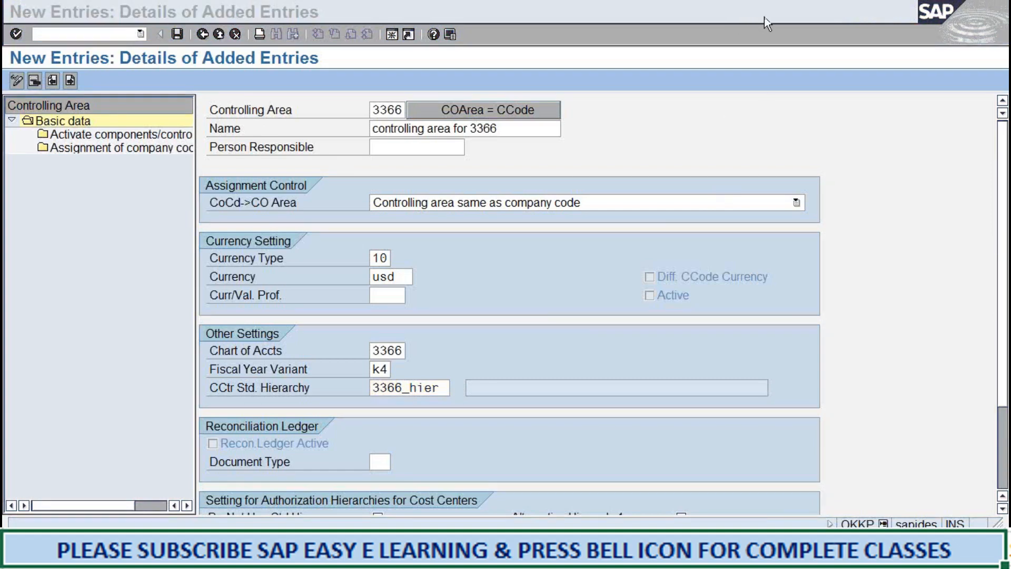
click(913, 386)
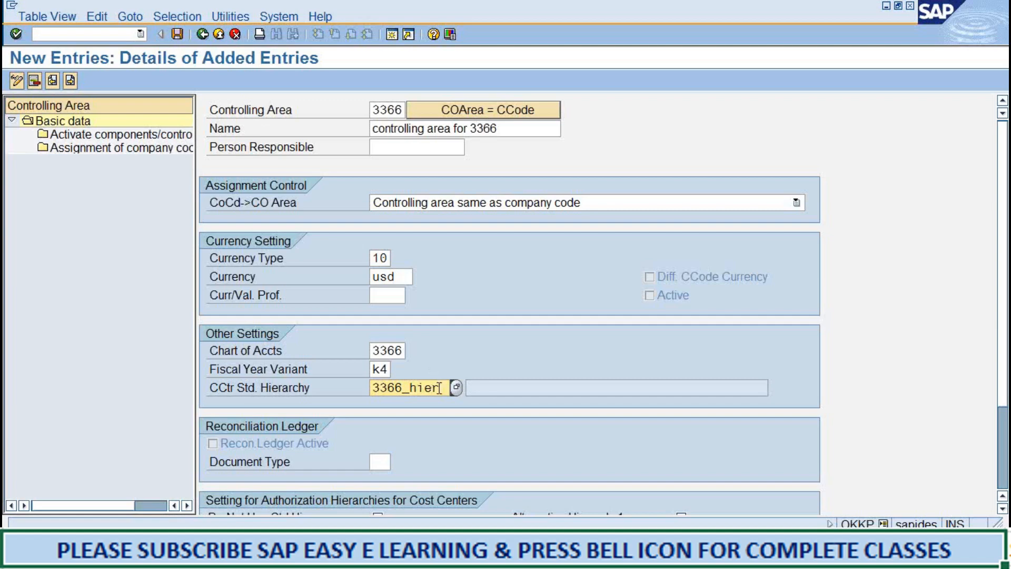
drag(441, 388, 326, 376)
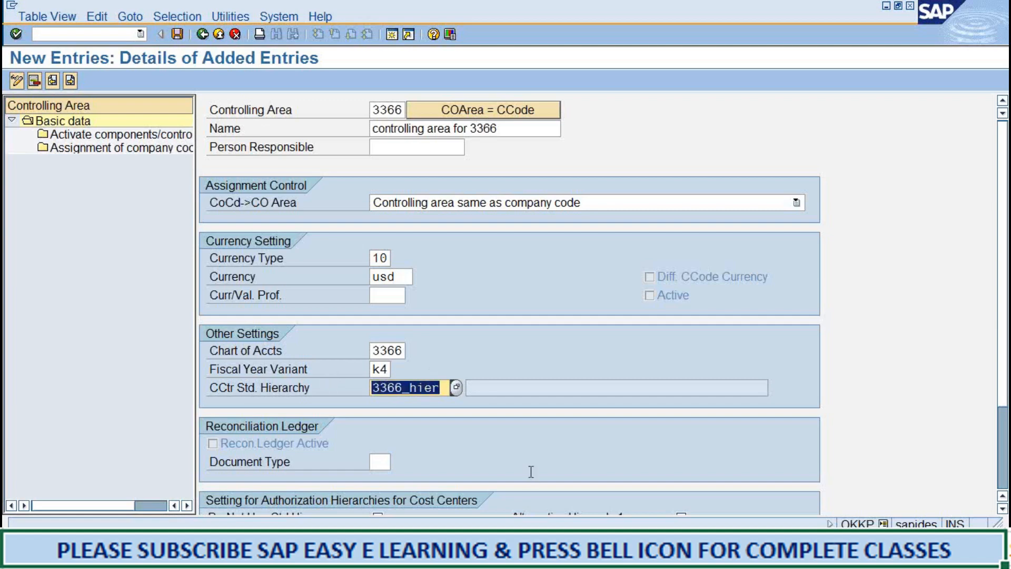
click(552, 463)
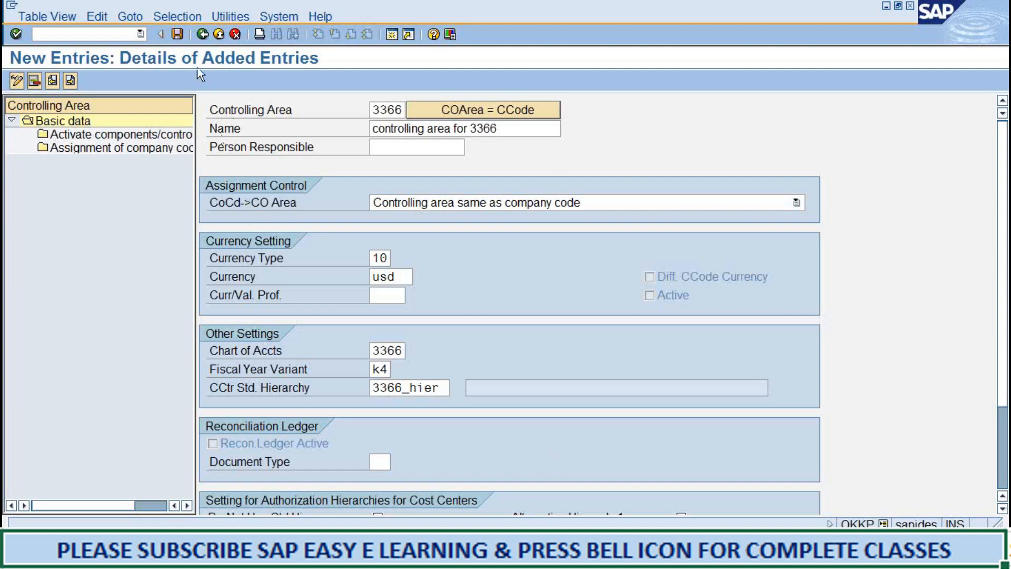
Save the controlling area and agree to create 3366_HIER as its standard hierarchy.
click(176, 35)
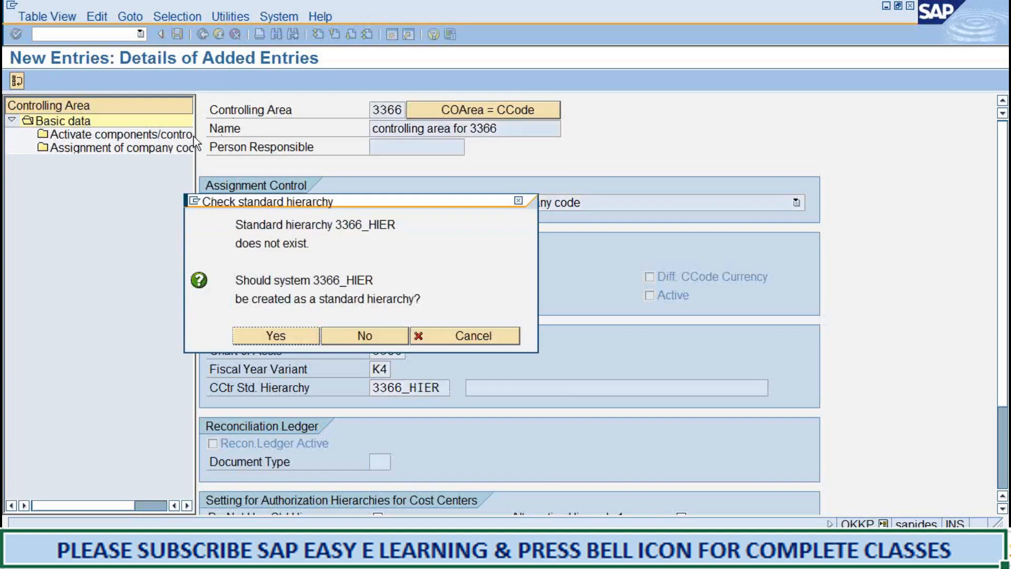
click(311, 248)
click(258, 342)
key(Return)
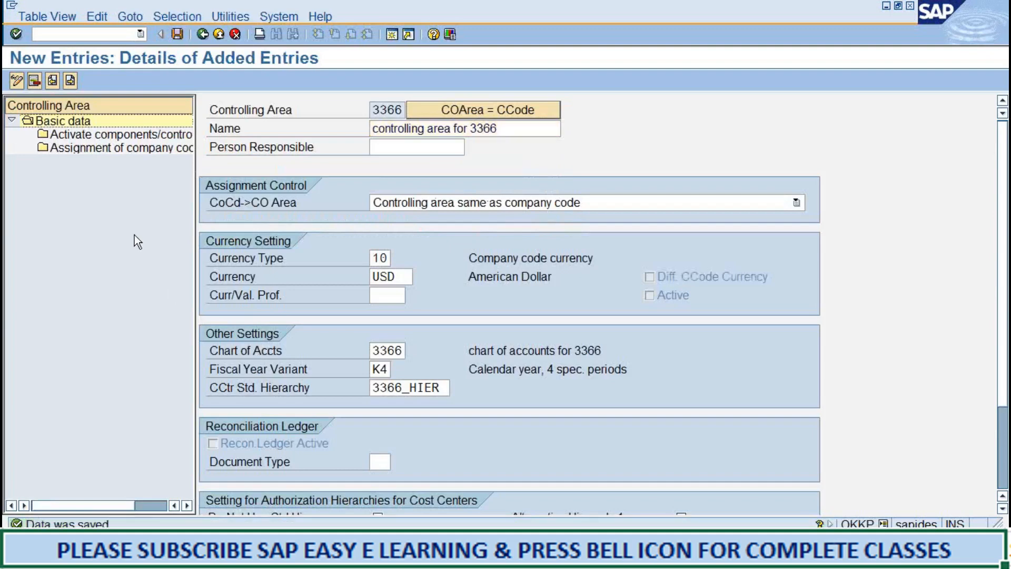
Check the Word notes, assign company code 3366 to the controlling area as a new entry, and save it.
click(337, 552)
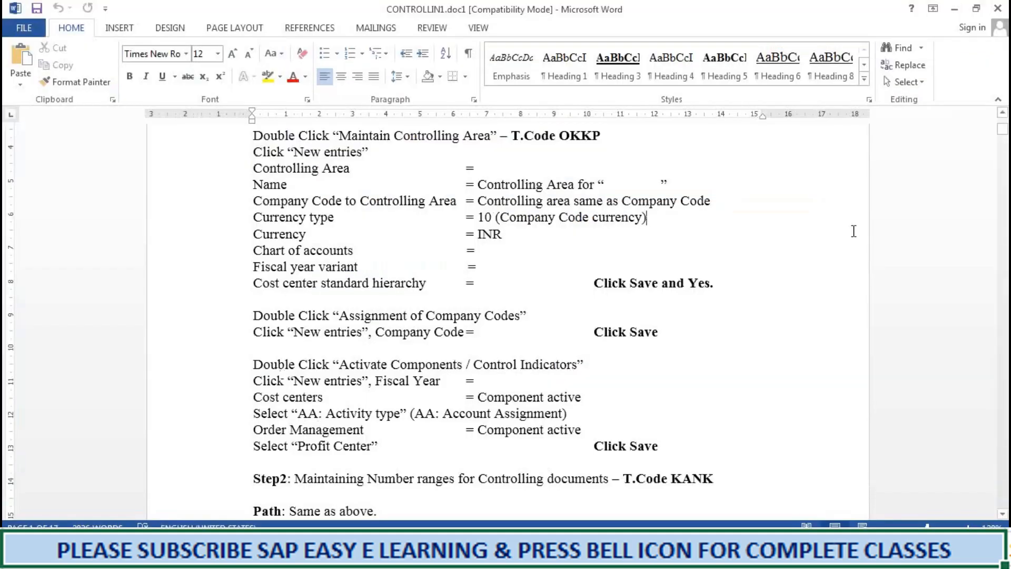
click(954, 9)
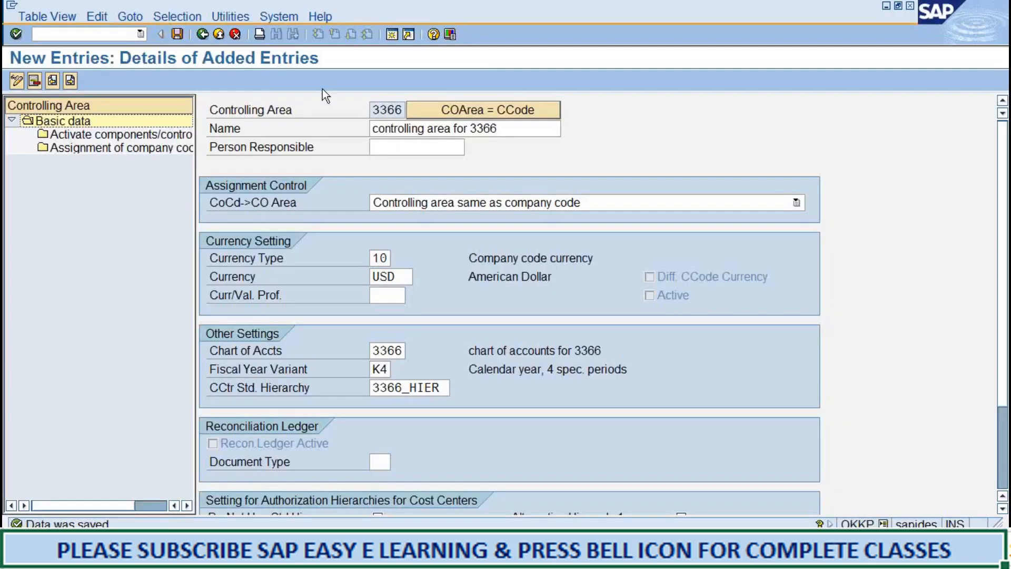
click(132, 150)
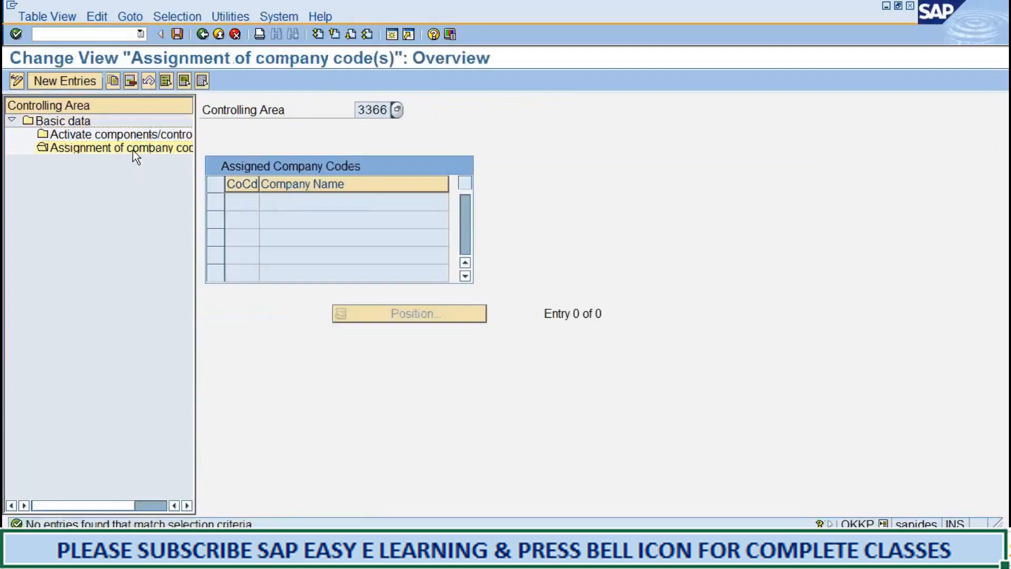
click(87, 80)
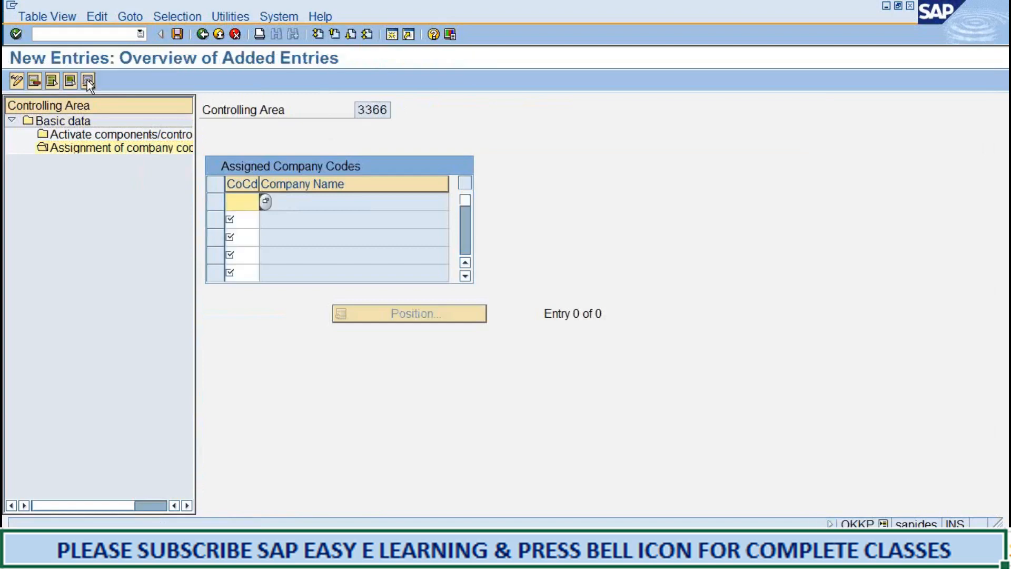
click(244, 219)
click(244, 237)
click(244, 254)
click(243, 270)
click(237, 200)
text(3366)
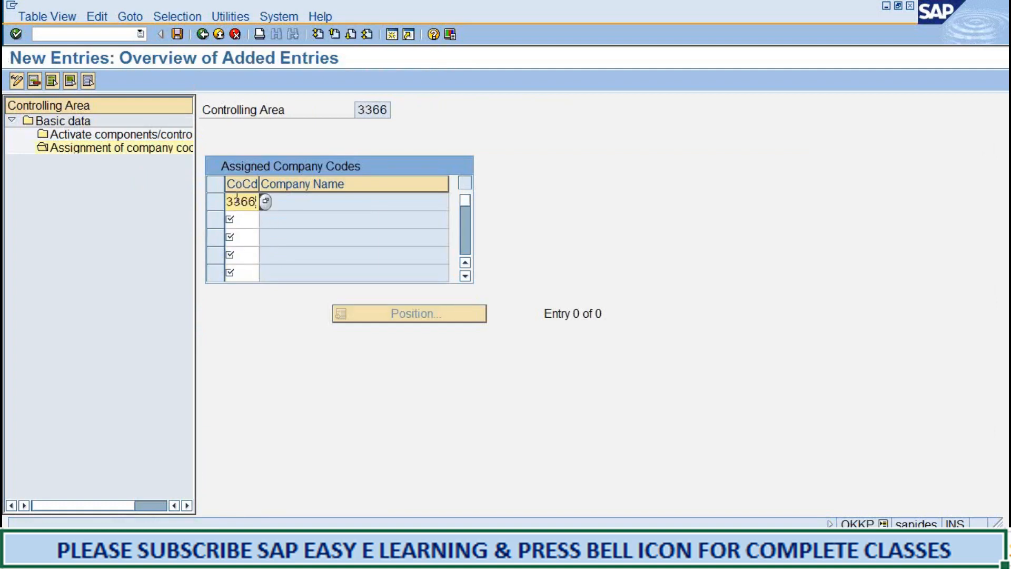
click(177, 36)
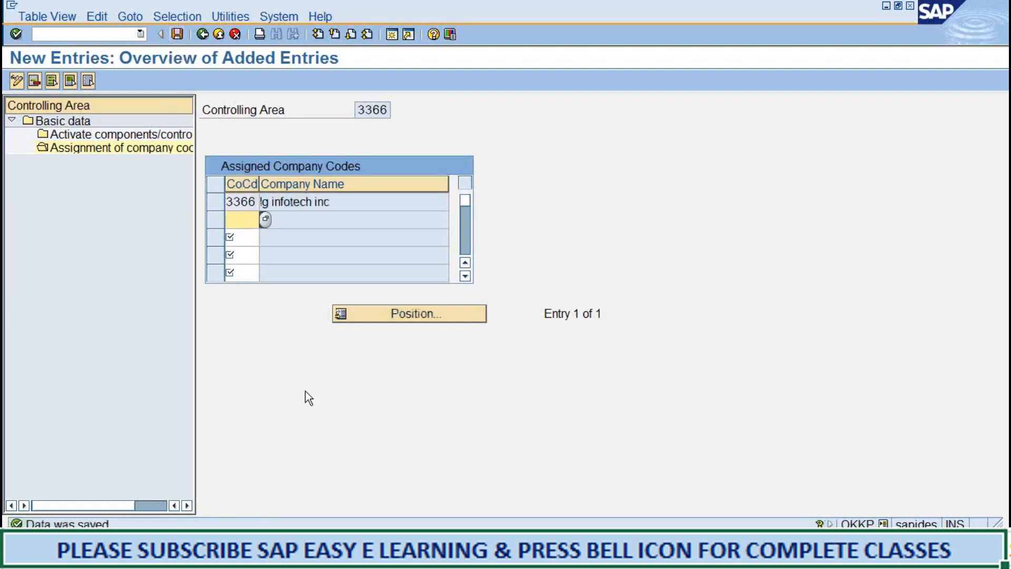
Create a new component activation and control indicator entry for controlling area 3366 with fiscal year 2017.
double_click(109, 136)
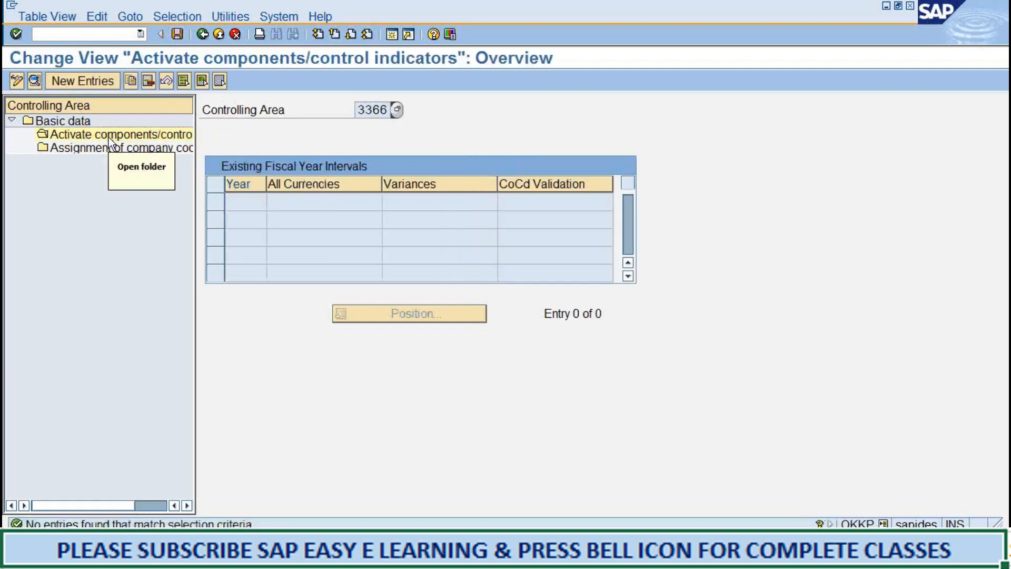
click(99, 86)
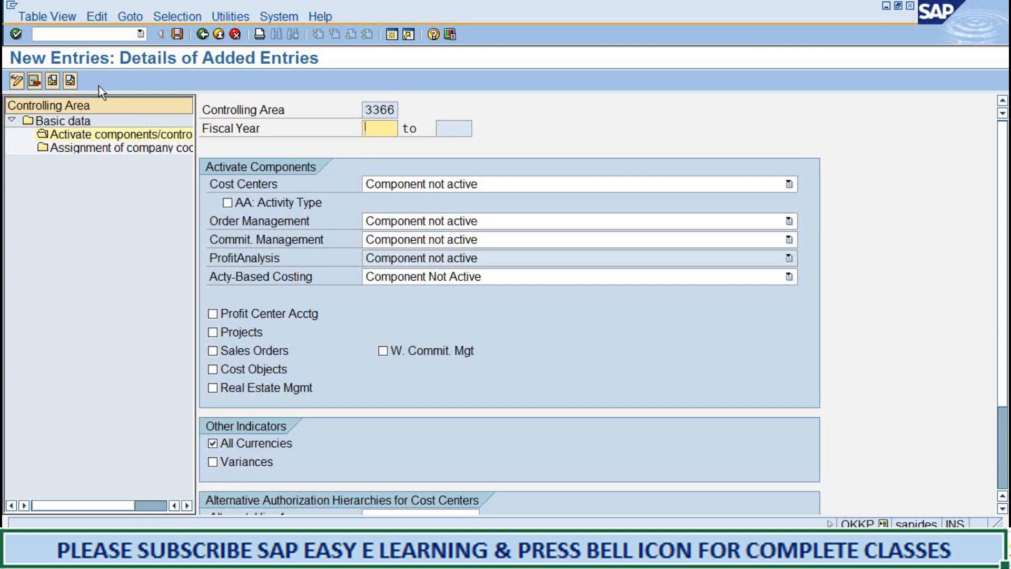
text(2017)
Set Cost Centers to Component active and enable AA: Activity Type.
click(270, 185)
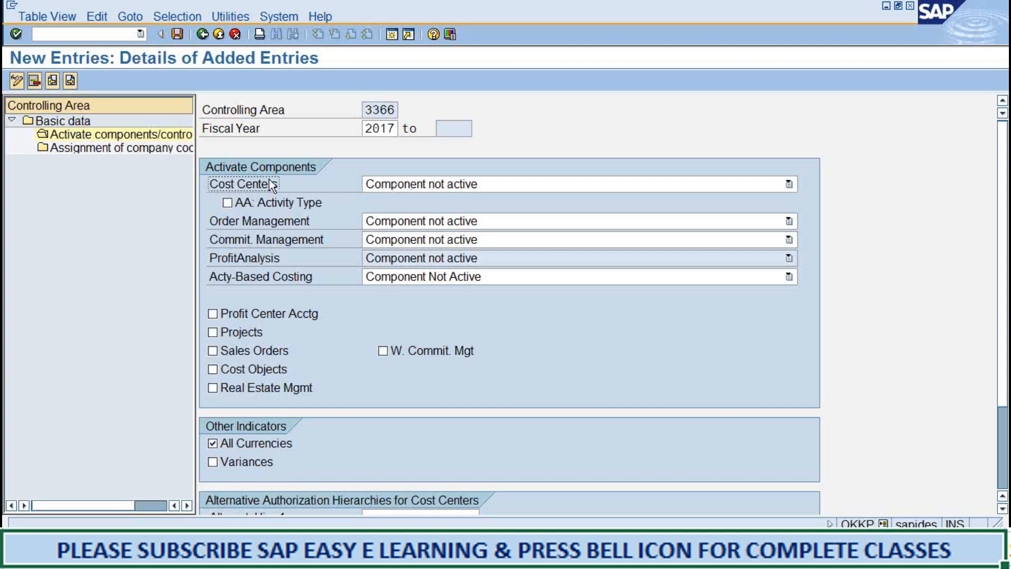
click(437, 183)
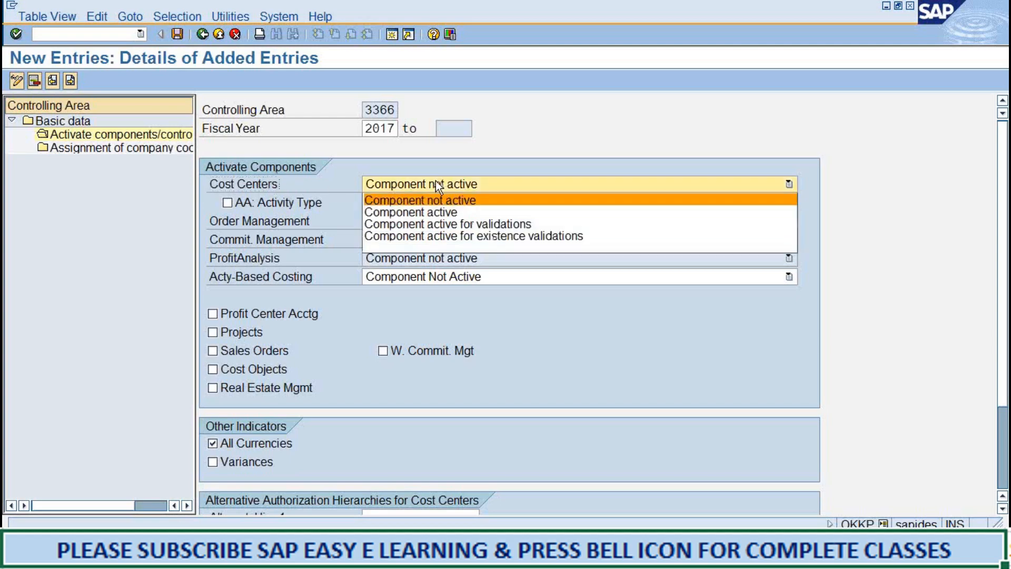
click(440, 209)
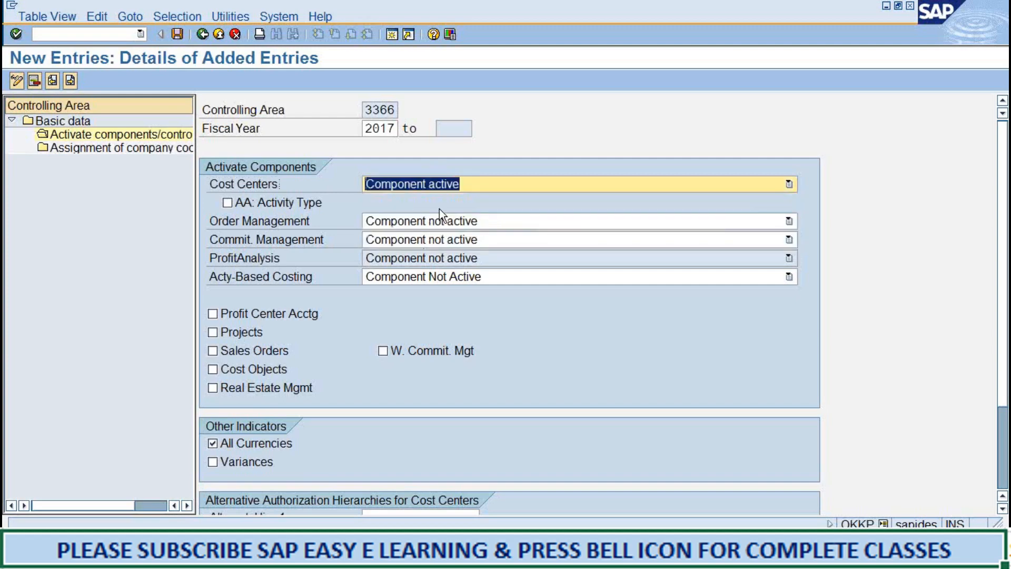
click(227, 203)
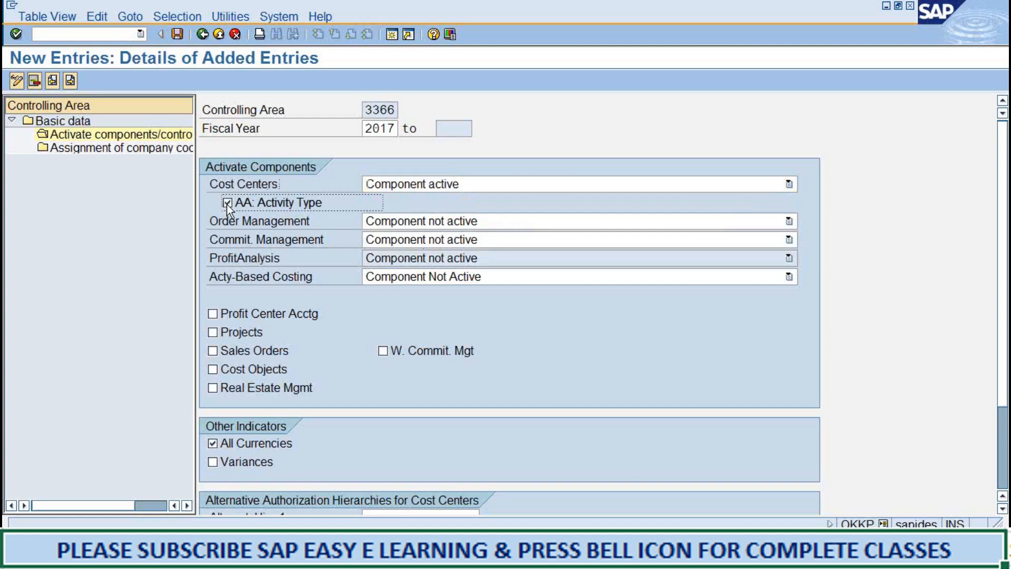
Set Order Management to Component active with Profit Center Acctg enabled, and save the entry, acknowledging the transport information.
click(789, 221)
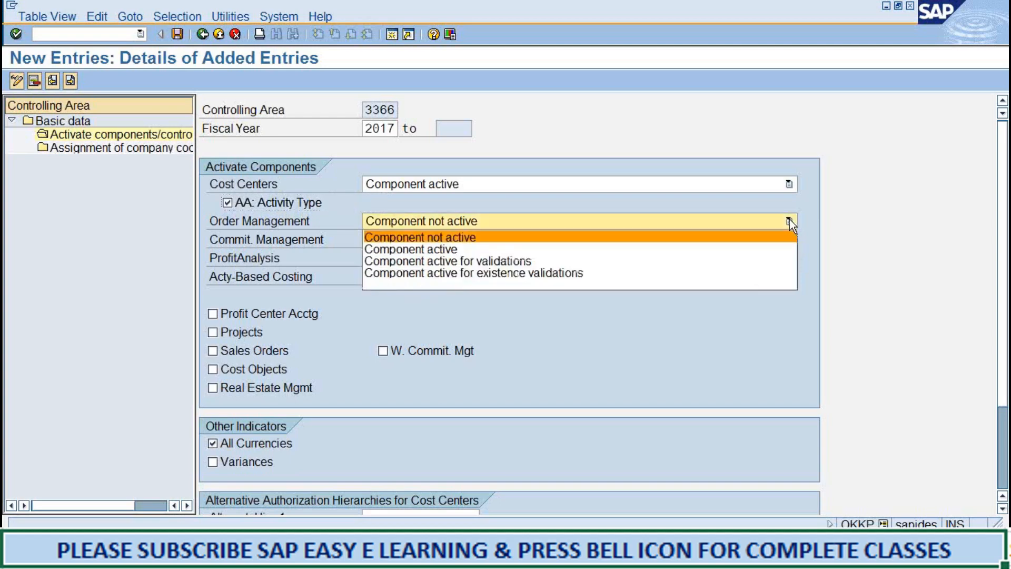
click(748, 246)
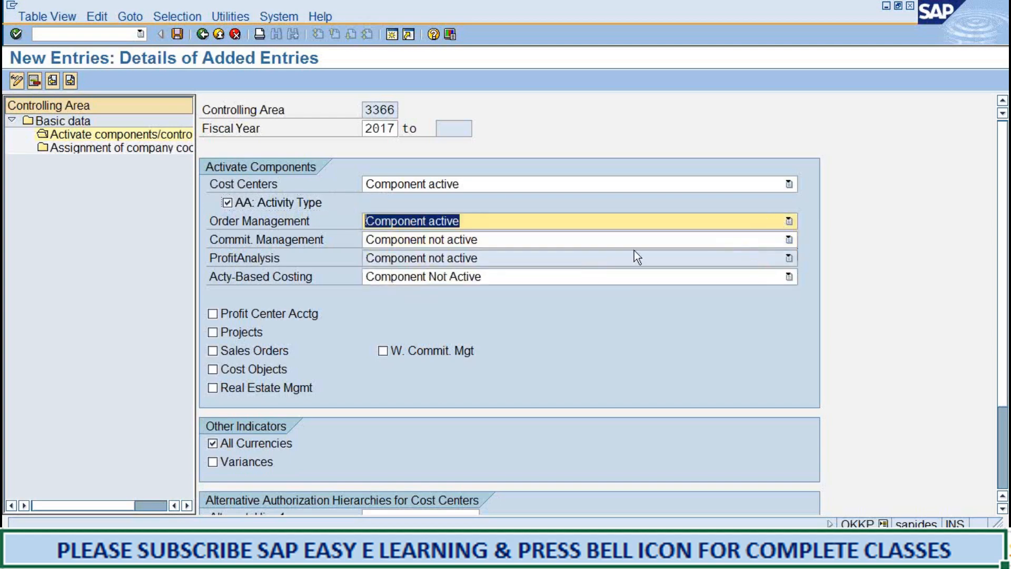
click(213, 313)
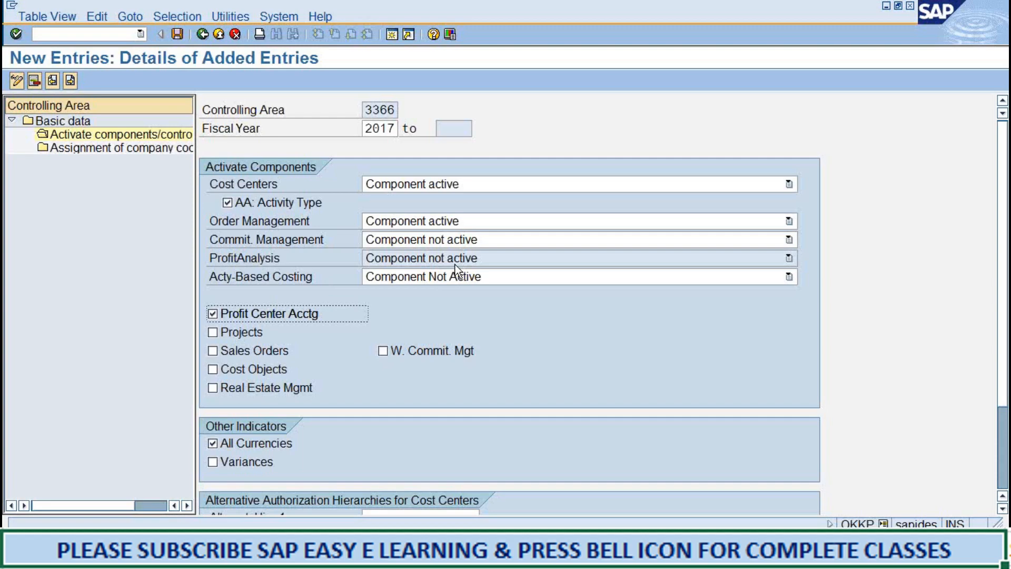
click(182, 34)
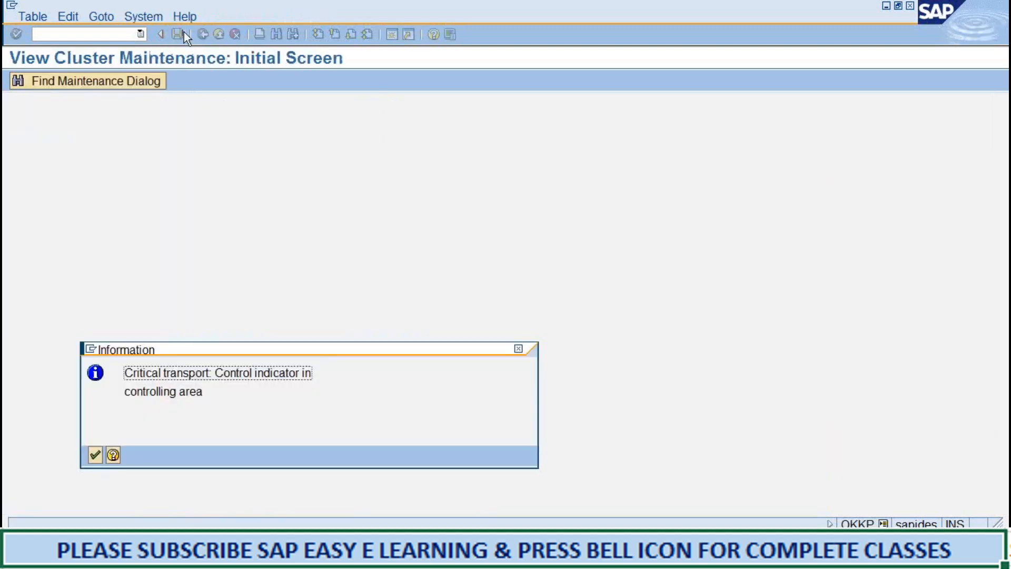
click(94, 455)
Switch to the Word notes and highlight the Step2 heading on maintaining number ranges for controlling documents.
click(373, 553)
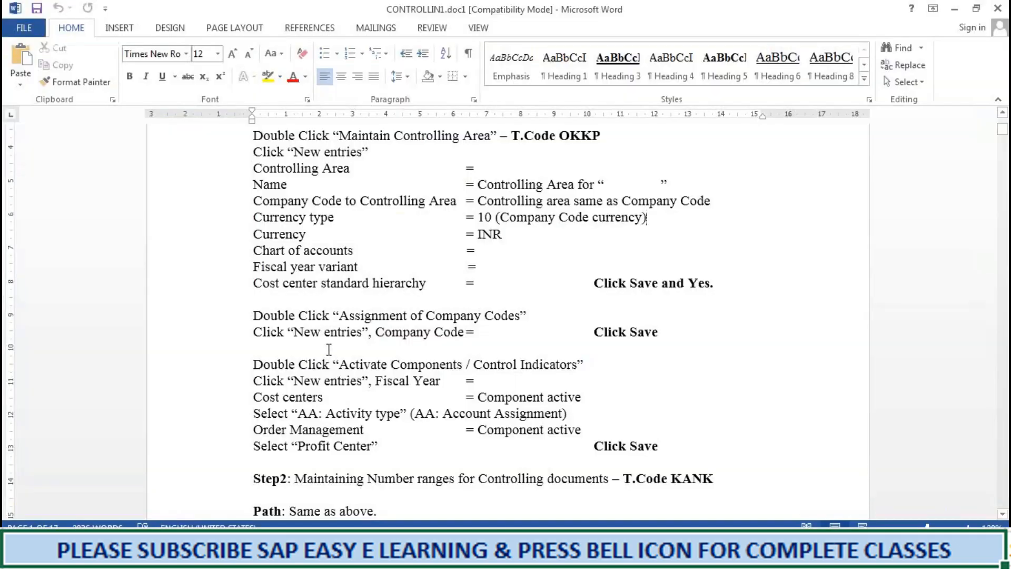
scroll(329, 349, down, 6)
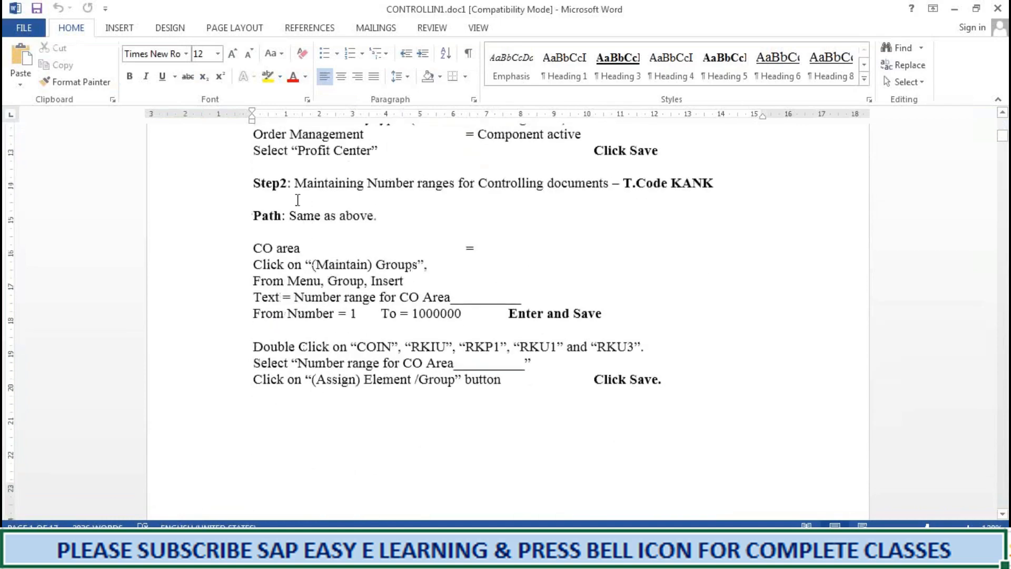
drag(297, 188, 725, 189)
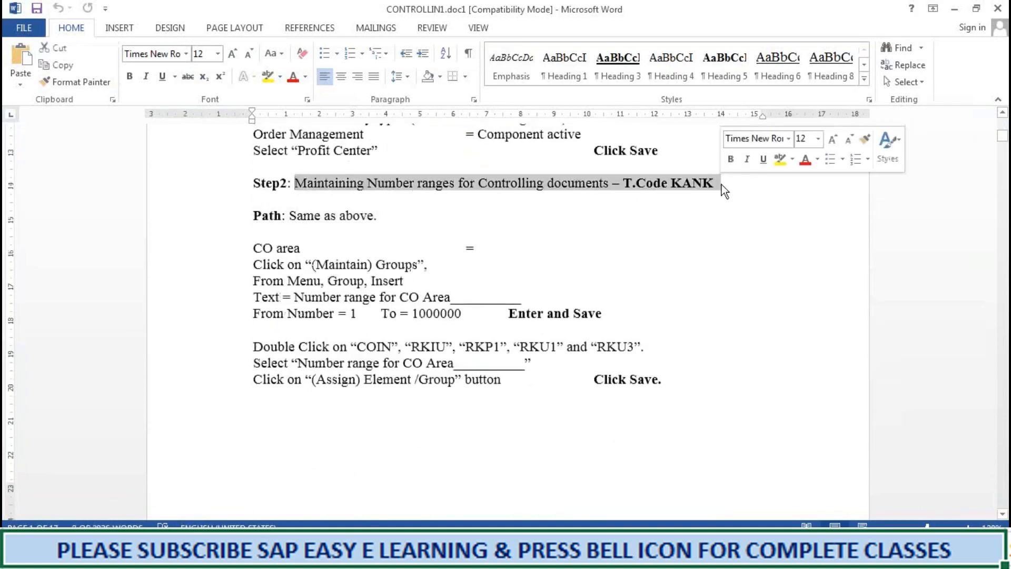
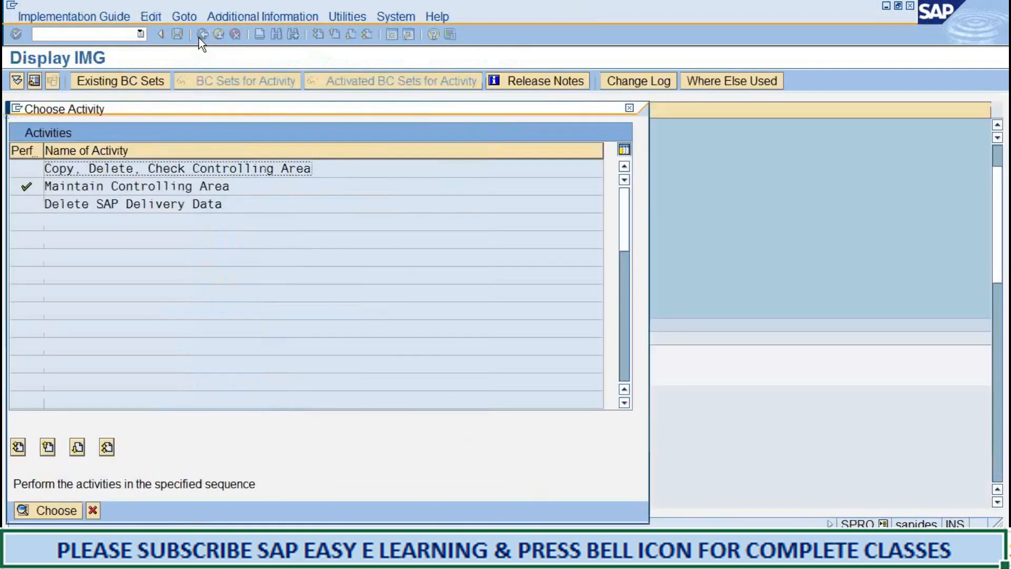
Close the activity list and open number range maintenance for controlling documents, displaying the groups of CO area 3366 for editing.
click(86, 511)
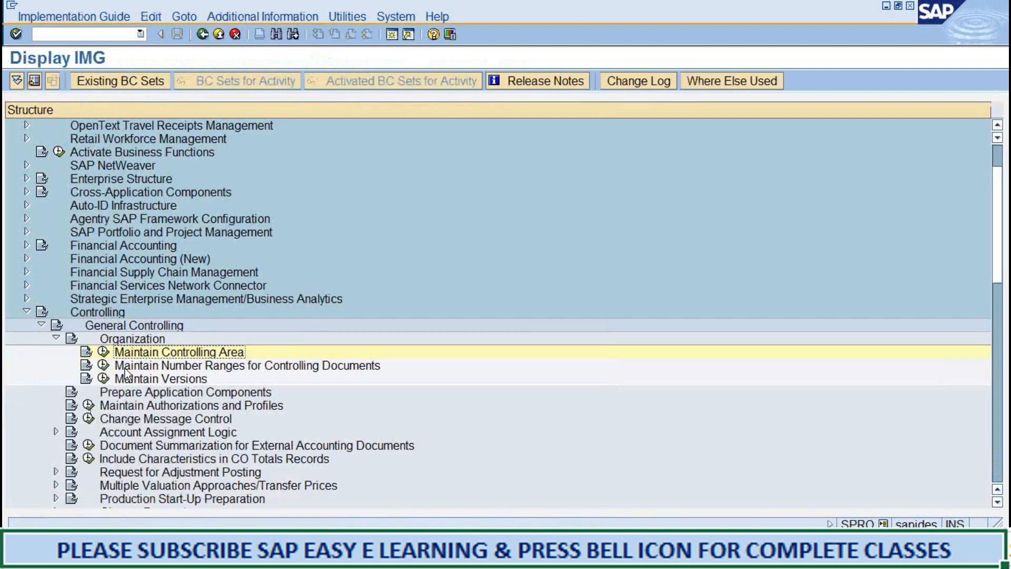
click(107, 367)
click(104, 366)
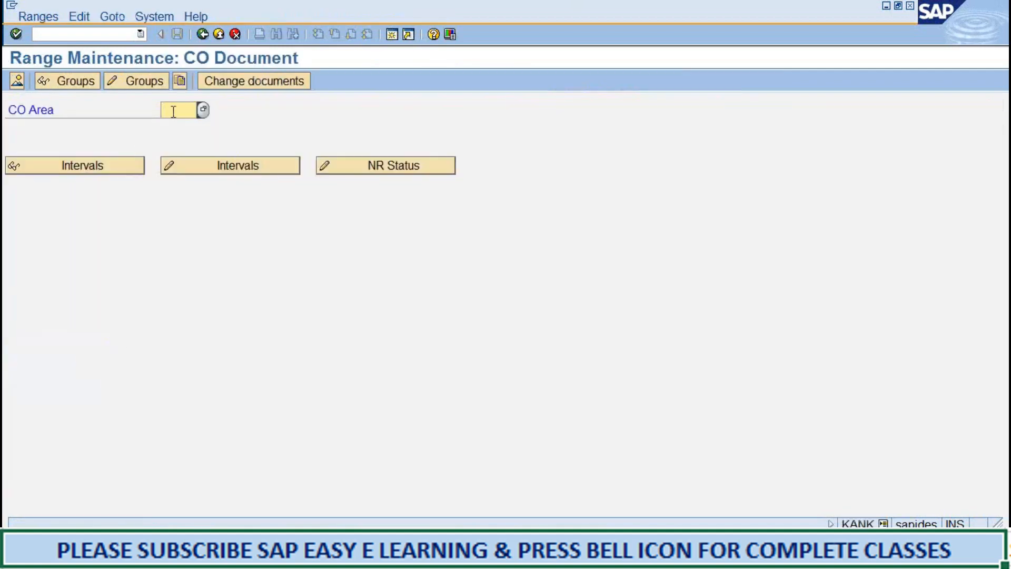
text(3366)
click(138, 79)
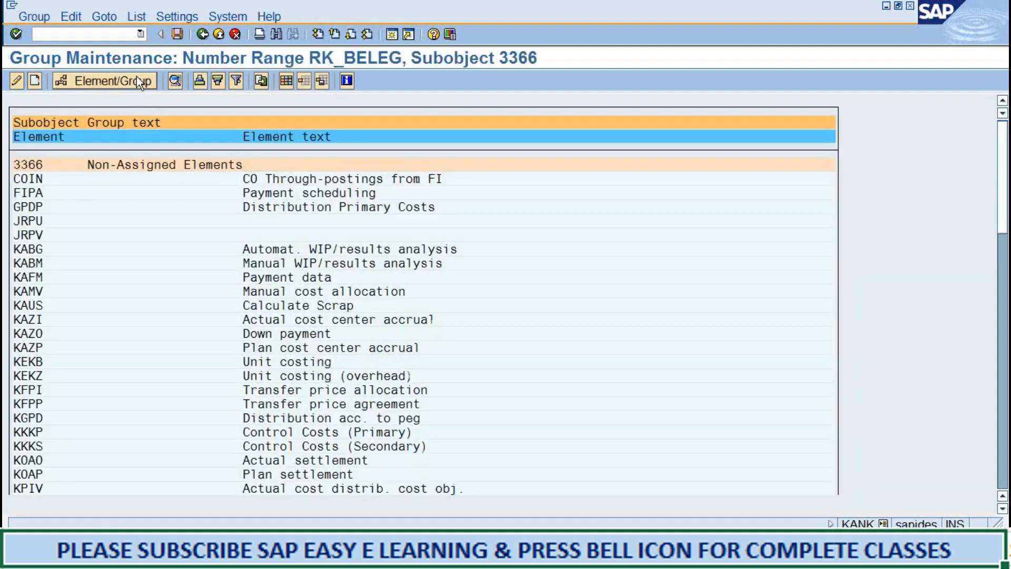
Switch to the Word notes to review the group insertion, number interval and element assignment instructions, and return to SAP.
key(alt+Tab)
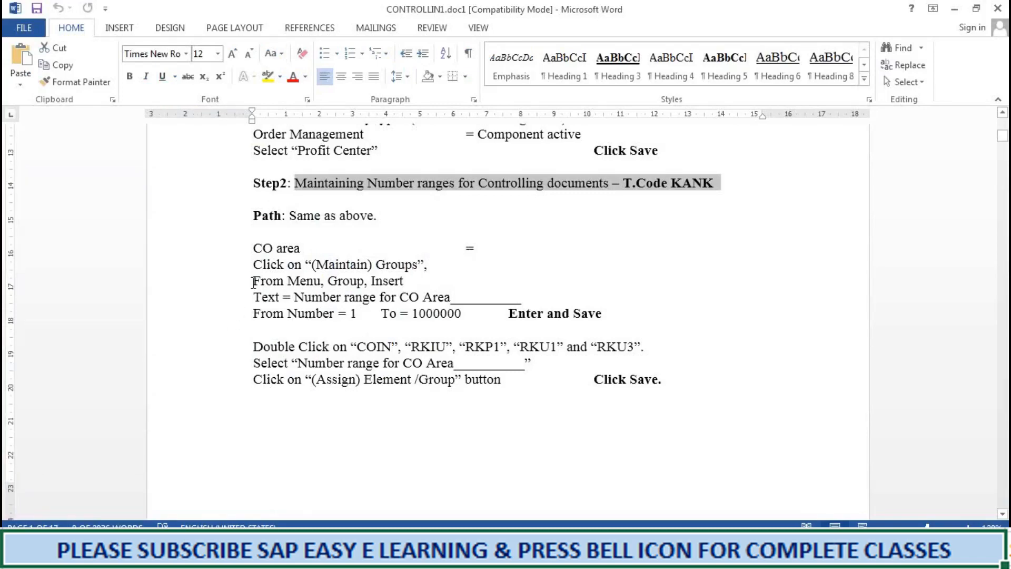
drag(254, 282, 275, 415)
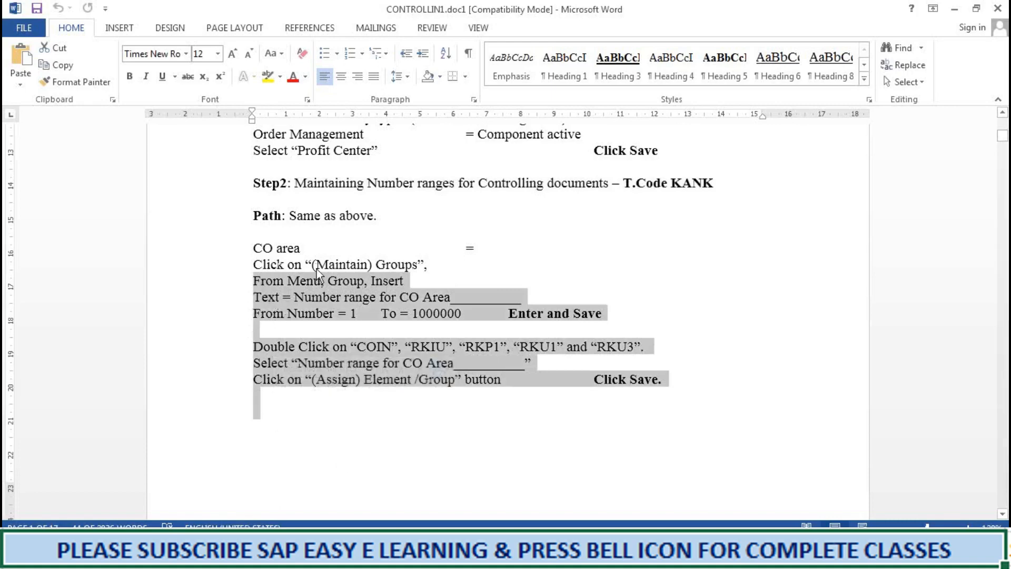
click(428, 262)
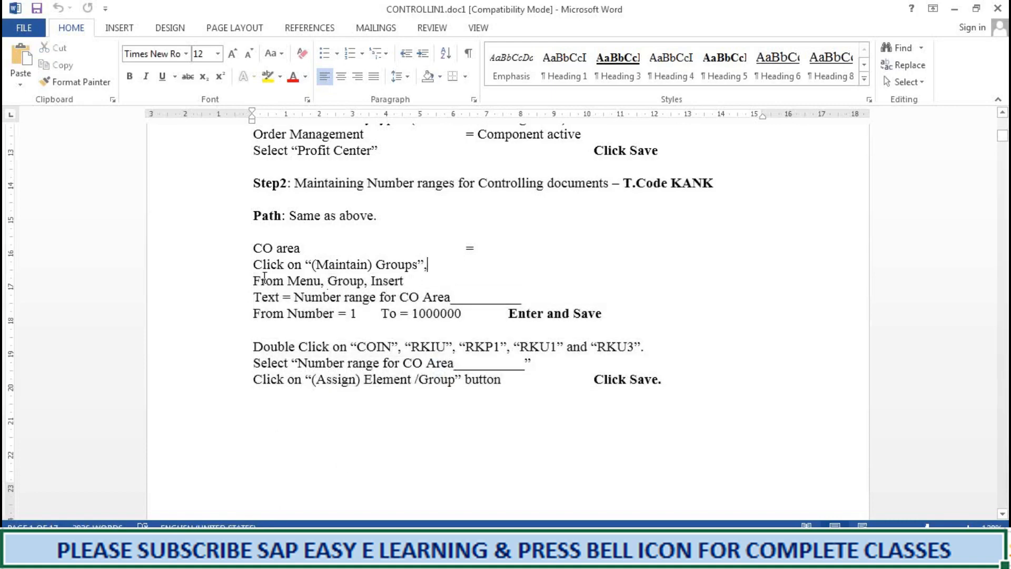
drag(255, 280, 522, 400)
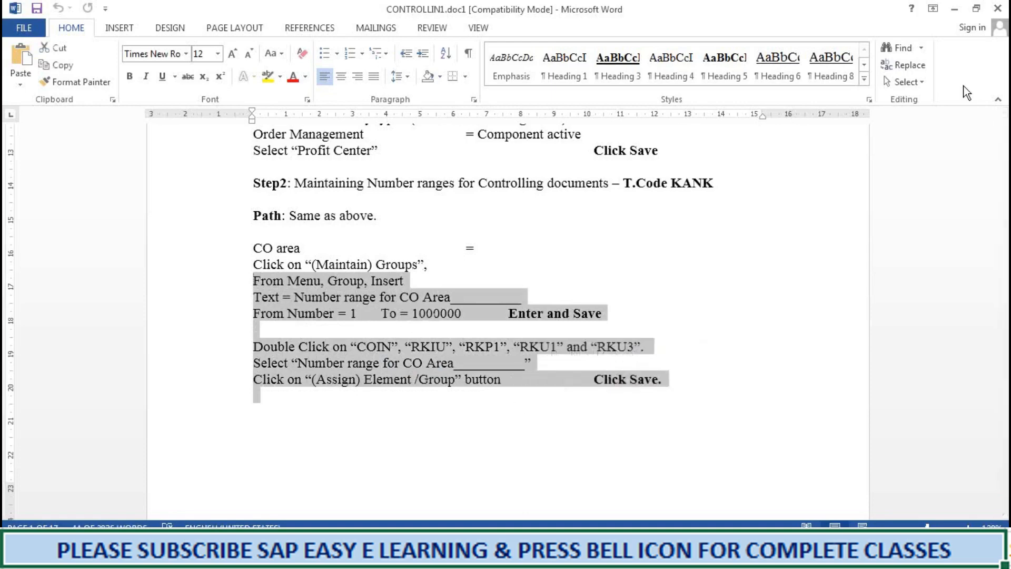
click(1003, 514)
scroll(1003, 514, down, 8)
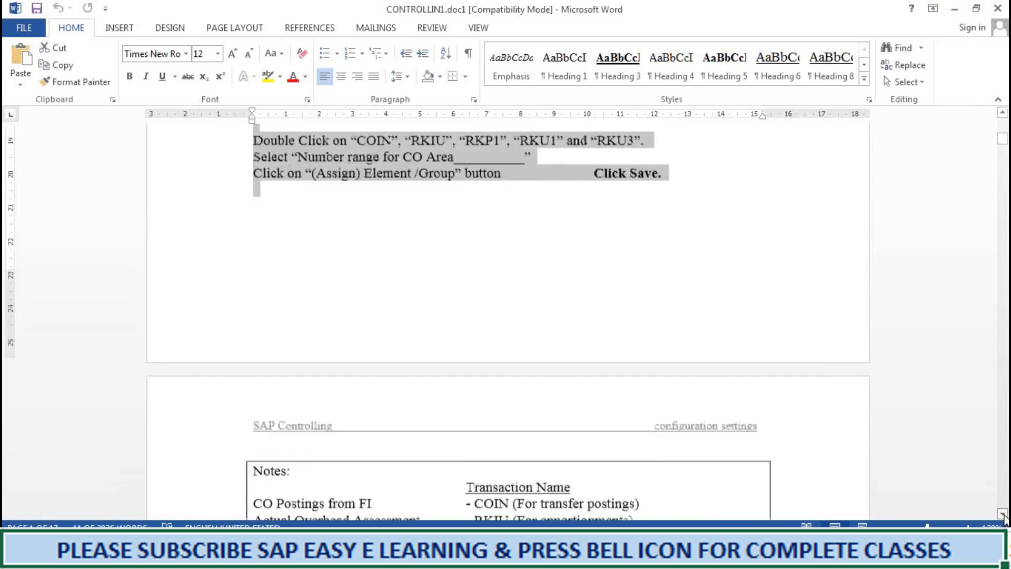
scroll(1002, 514, down, 2)
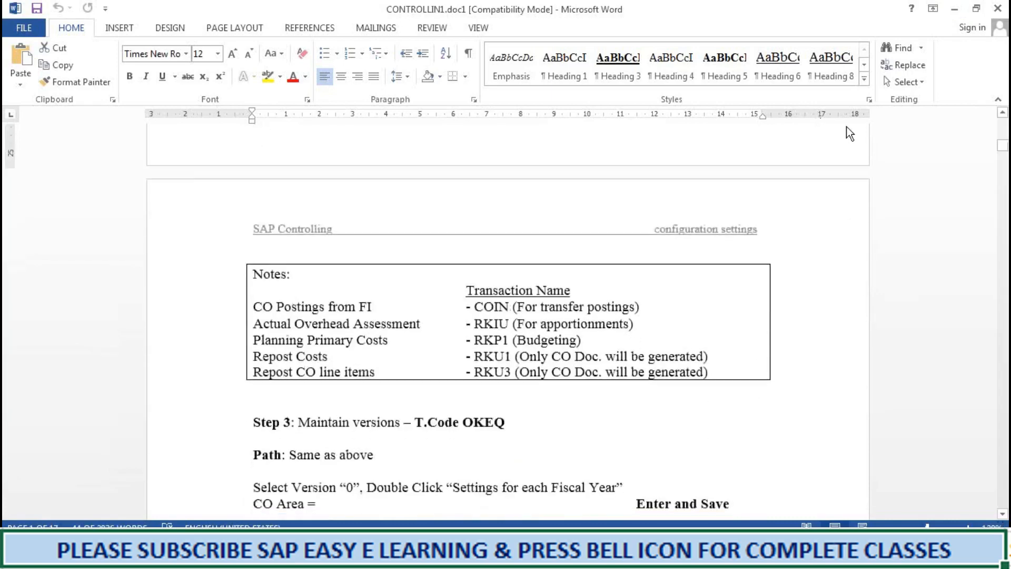
click(955, 9)
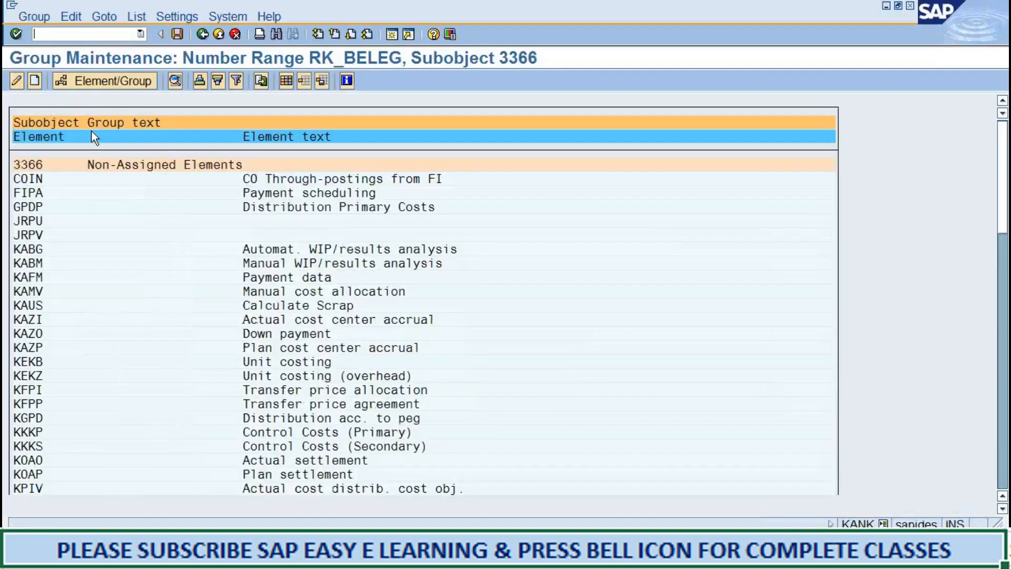
Create a new number range group named "number ranges for controlling area 3366".
click(34, 81)
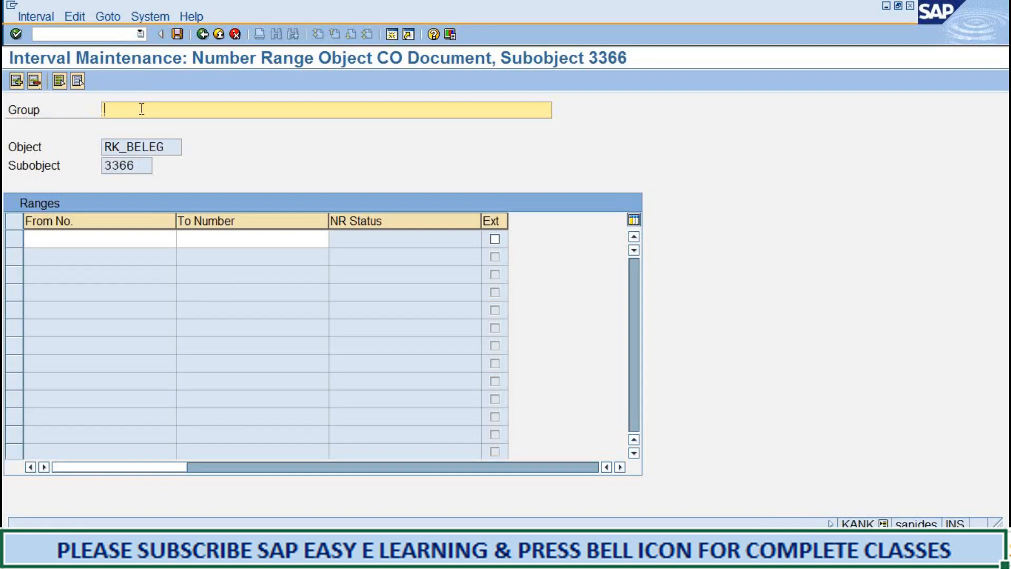
text(number ranges for)
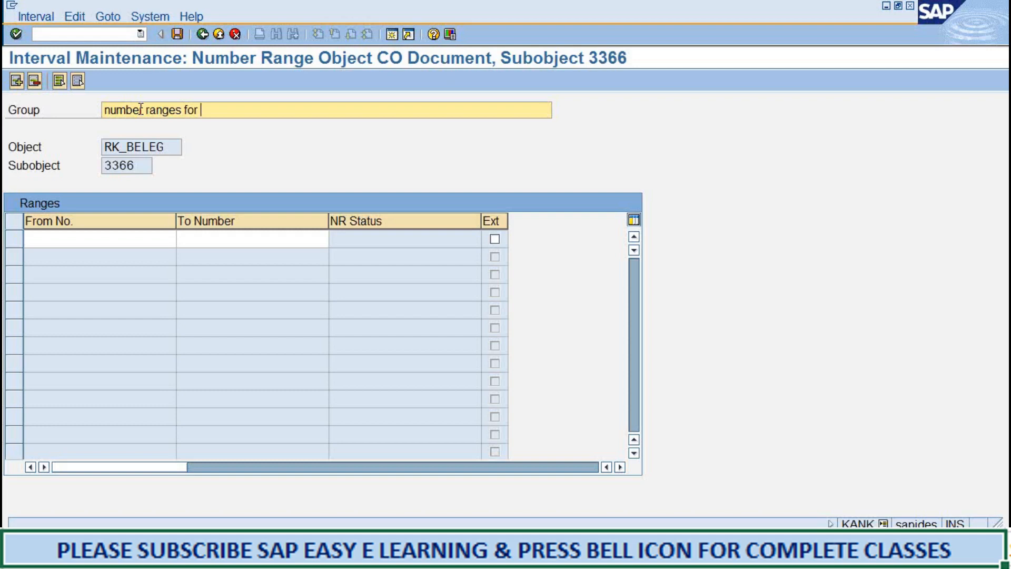
text(controlling area for 3366)
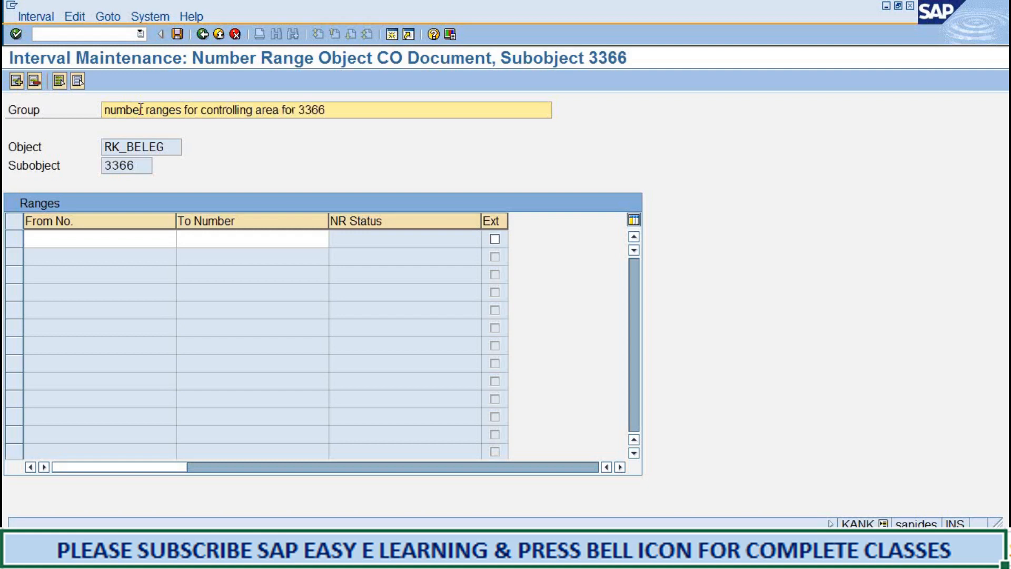
key(BackSpace)
key(BackSpace)
key(BackSpace)
key(BackSpace)
key(BackSpace)
key(BackSpace)
key(BackSpace)
key(BackSpace)
text(3366)
Set the group's interval from 1 to 100000, save it, acknowledge the transport information and return to the group overview.
click(82, 243)
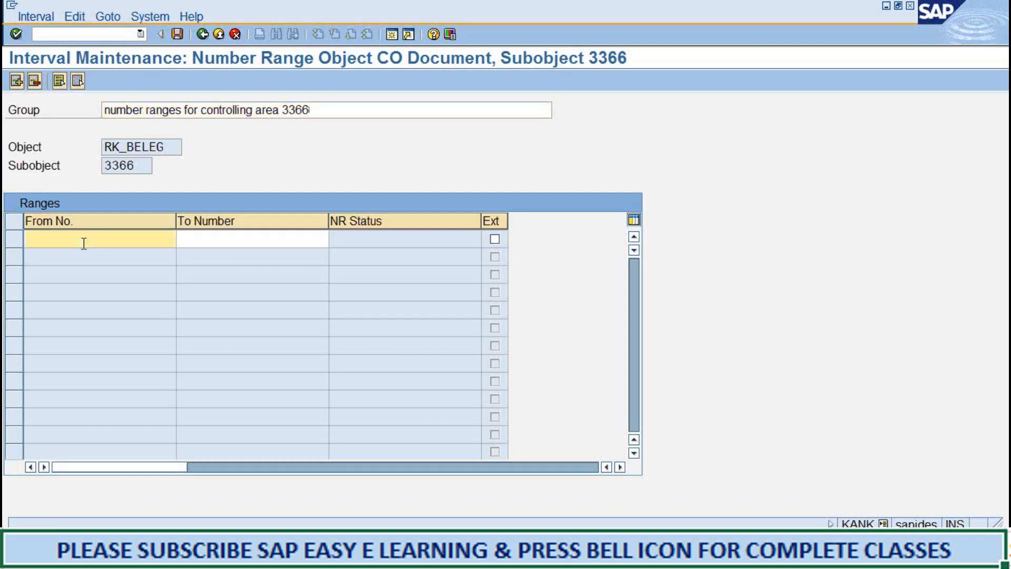
text(1)
key(Tab)
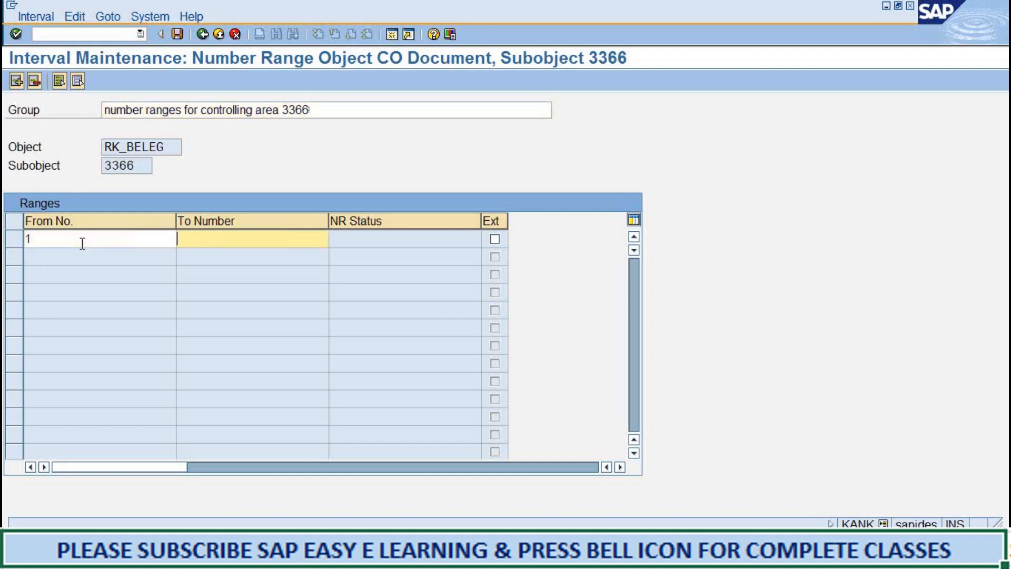
text(100000)
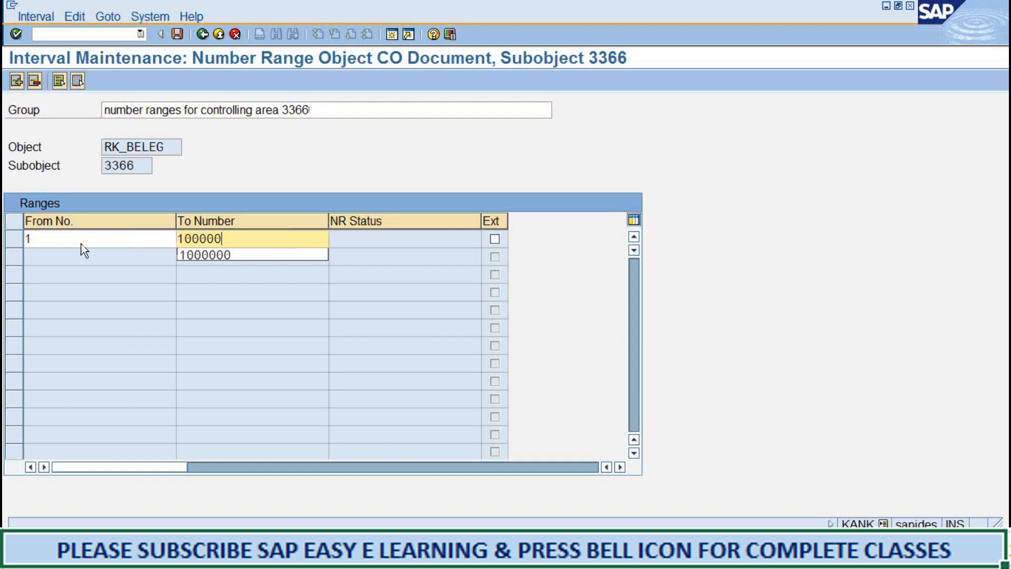
click(174, 36)
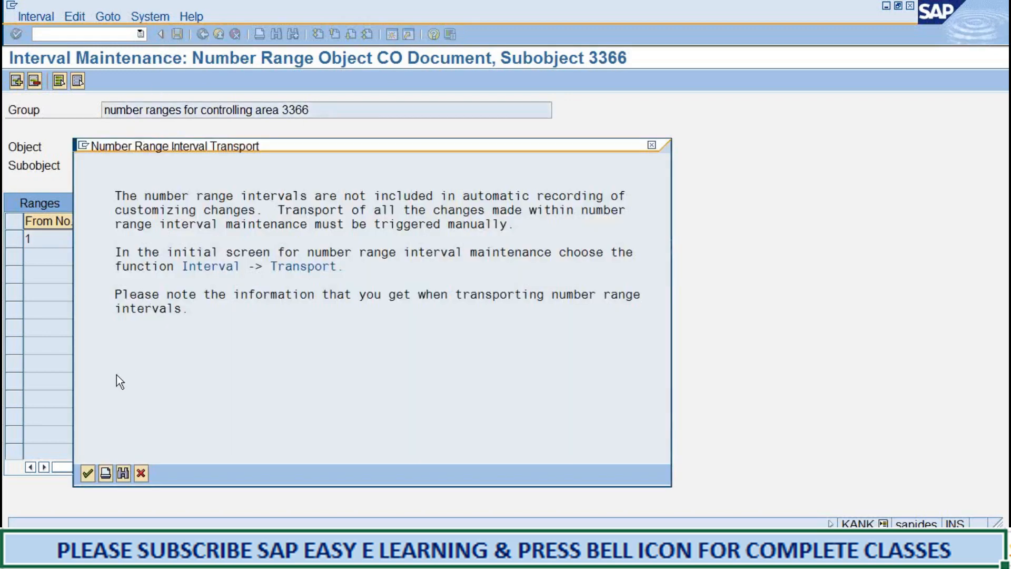
click(87, 473)
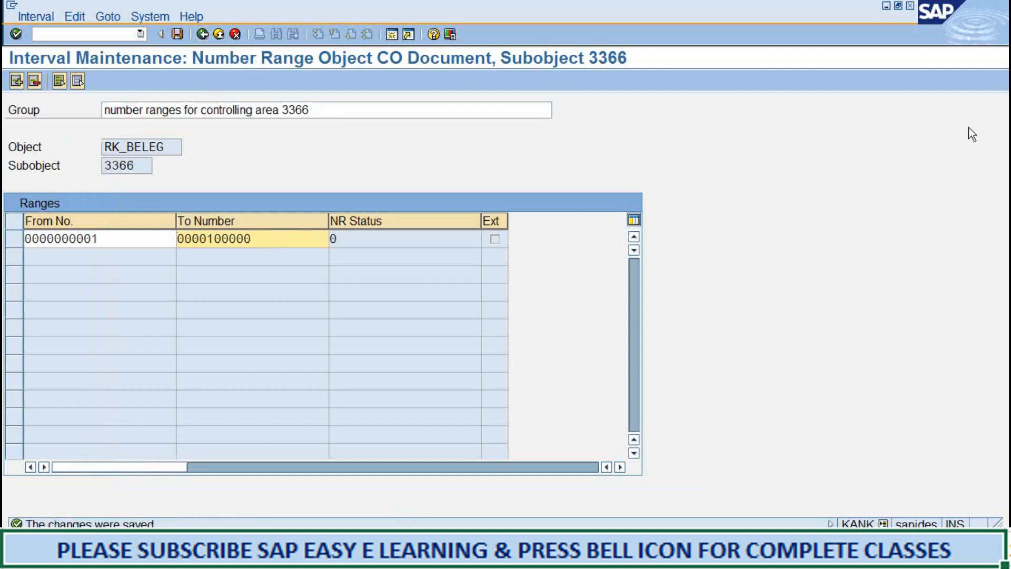
click(983, 135)
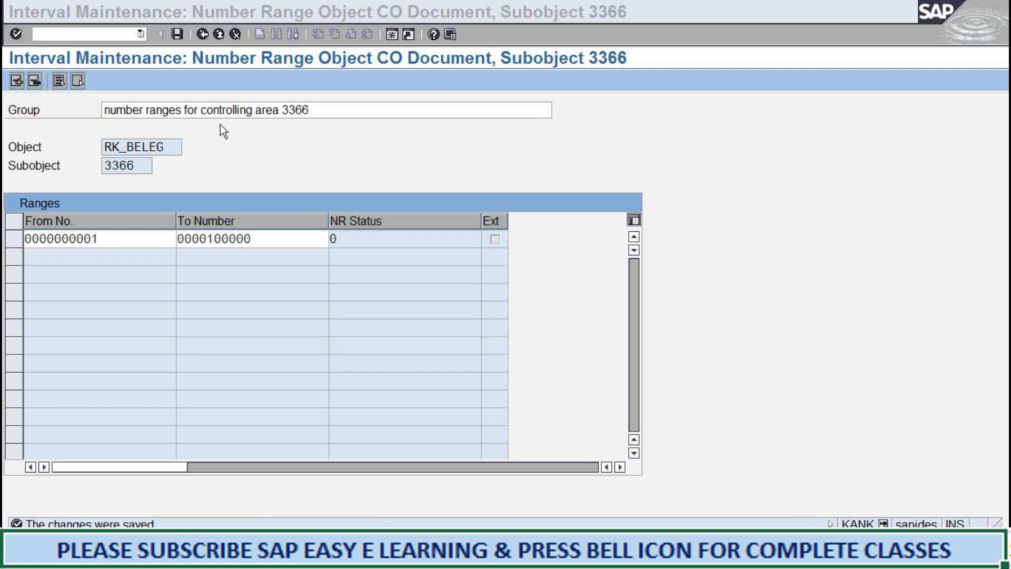
click(228, 141)
click(202, 35)
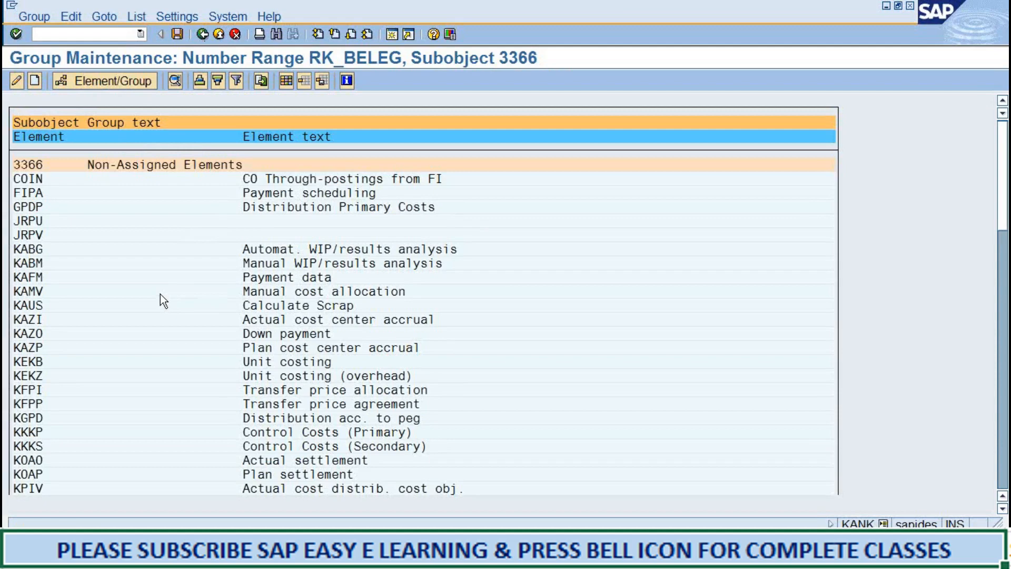
Assign element COIN (CO Through-postings from FI) to the group "number ranges for controlling area 3366".
click(26, 179)
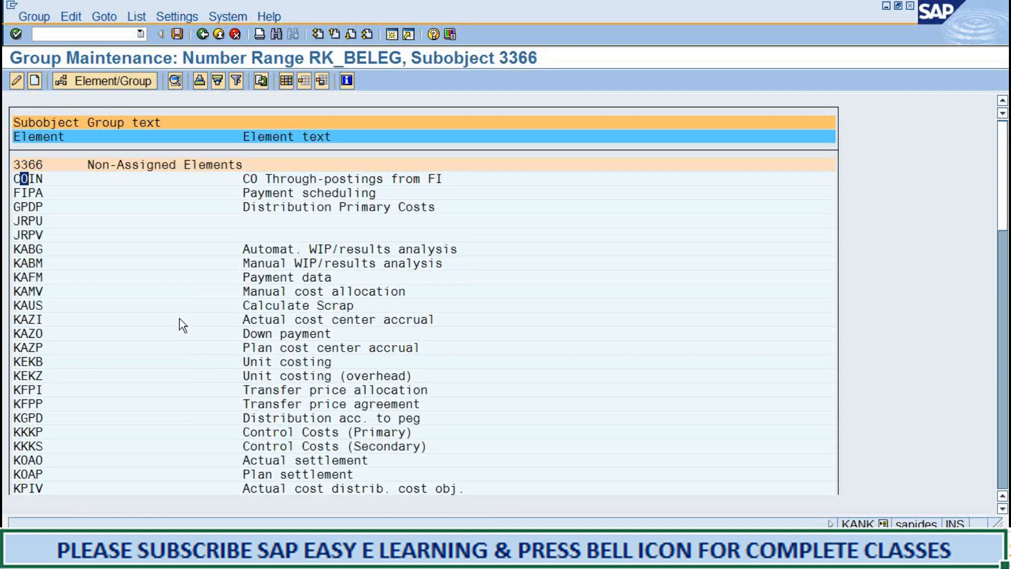
click(116, 80)
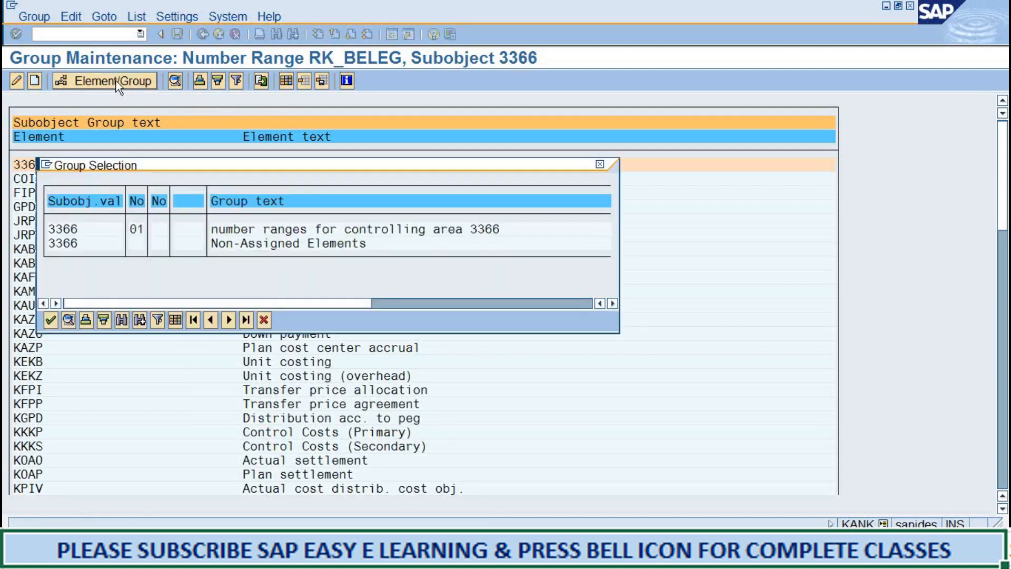
double_click(137, 235)
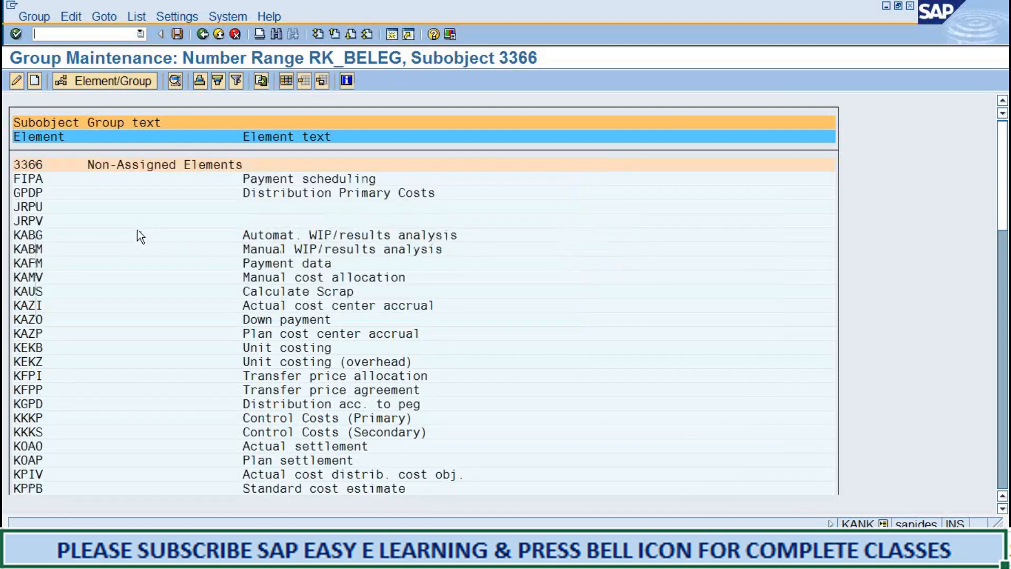
Check the element list in the Word notes, and in SAP assign RKIU (Actual Overhead Assessment) to the group "number ranges for controlling area 3366".
click(337, 465)
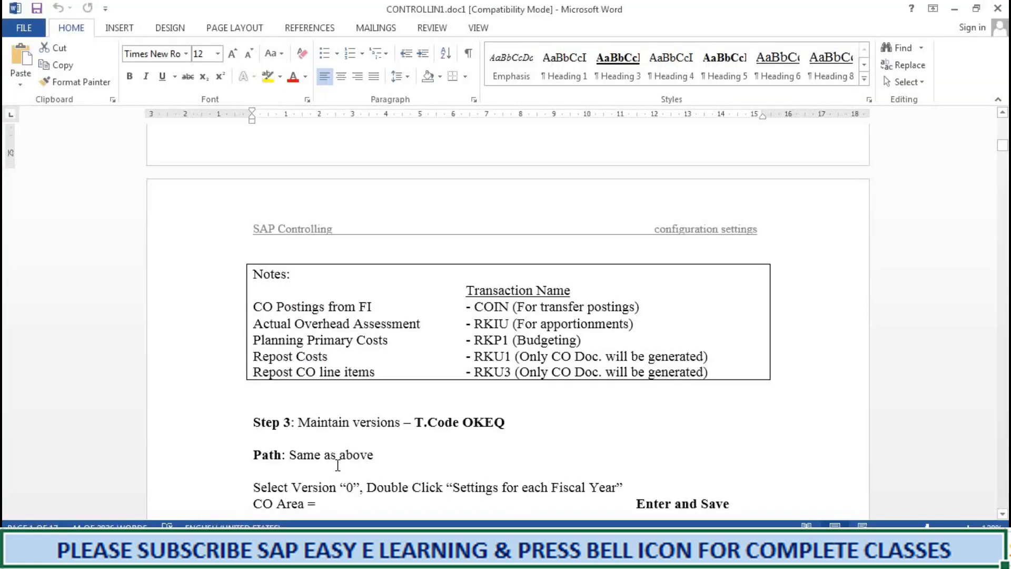
scroll(340, 429, up, 6)
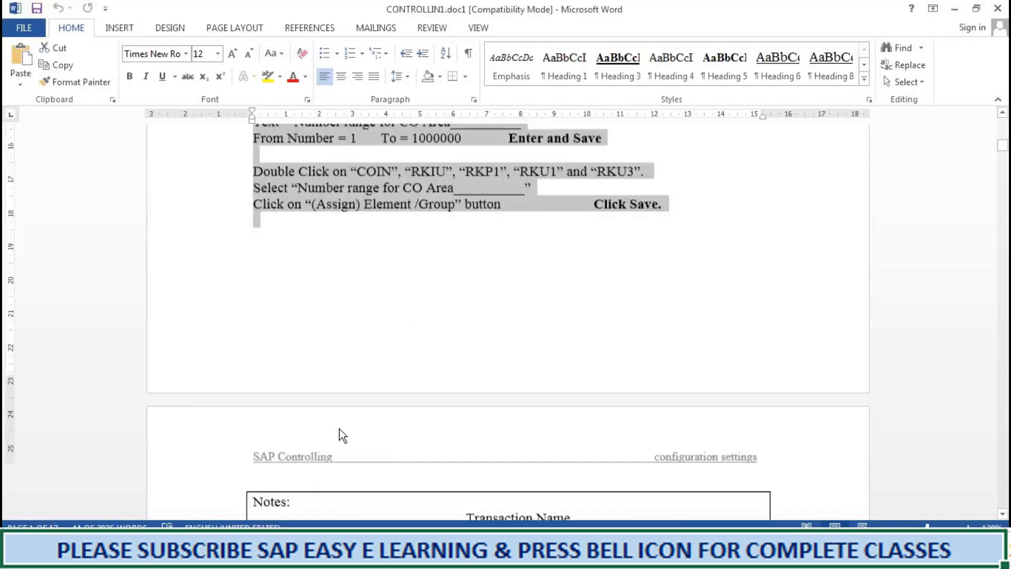
click(954, 9)
scroll(210, 339, down, 7)
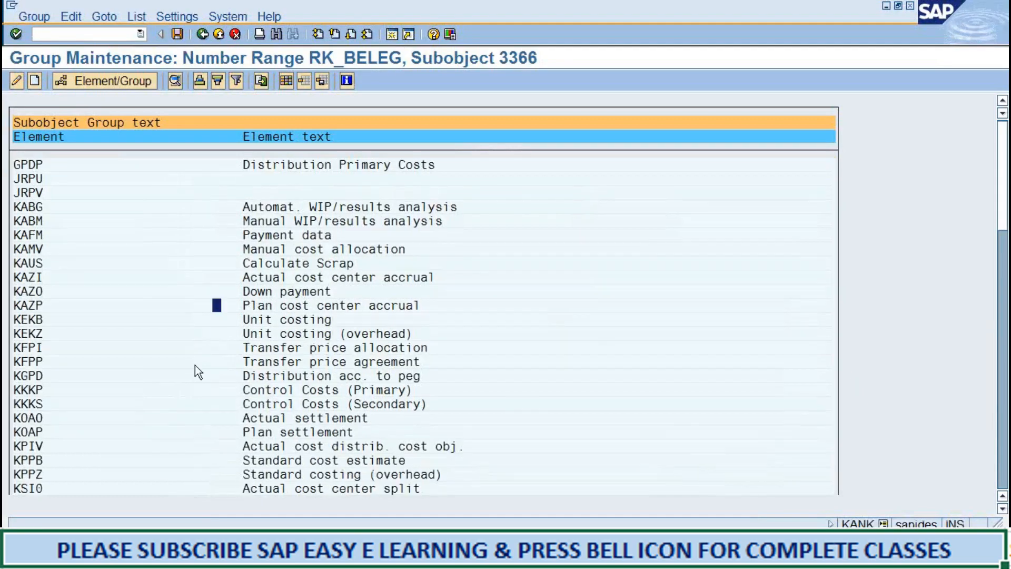
scroll(186, 374, down, 6)
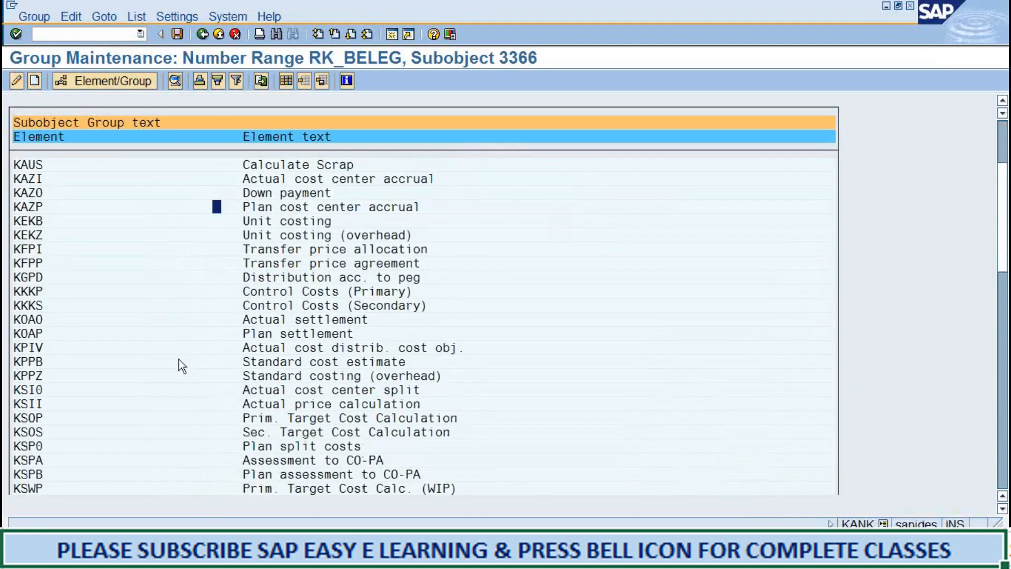
scroll(154, 387, down, 4)
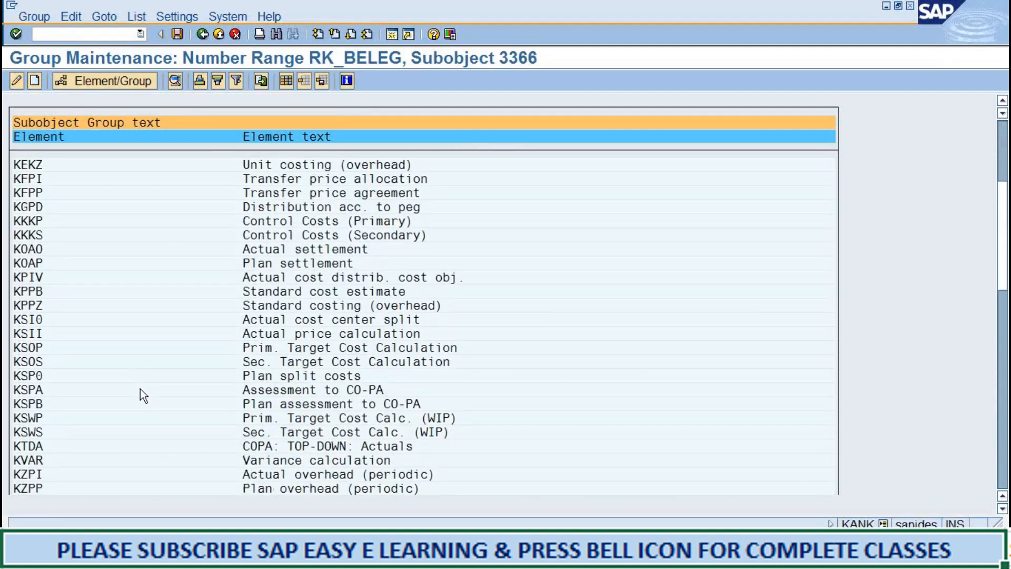
scroll(133, 386, down, 6)
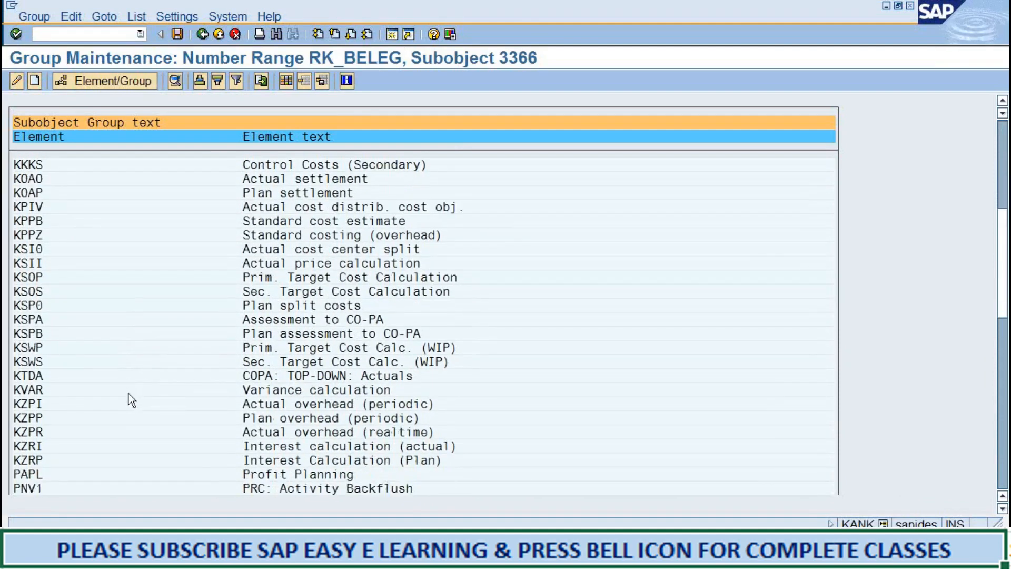
scroll(115, 396, down, 2)
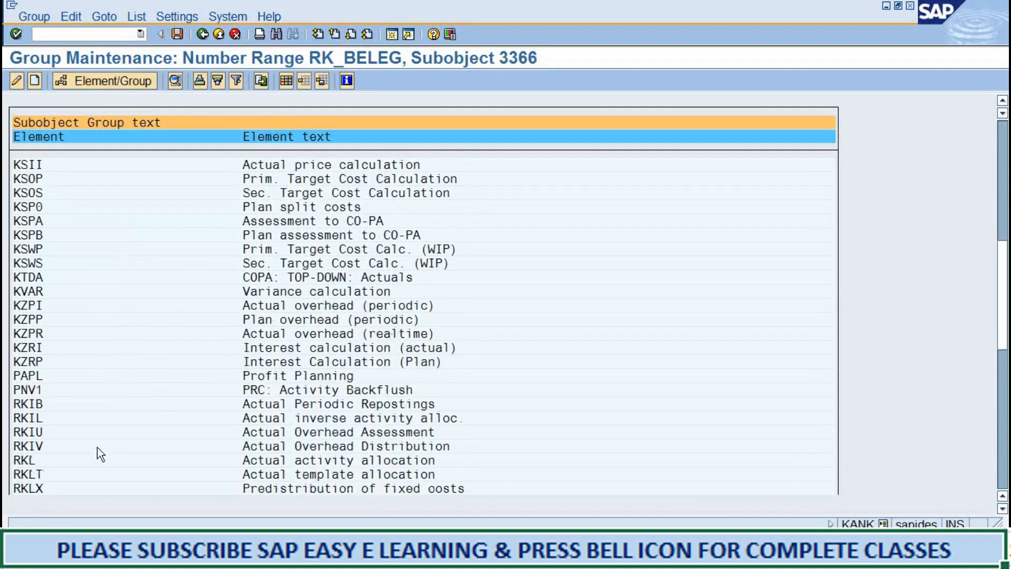
click(31, 432)
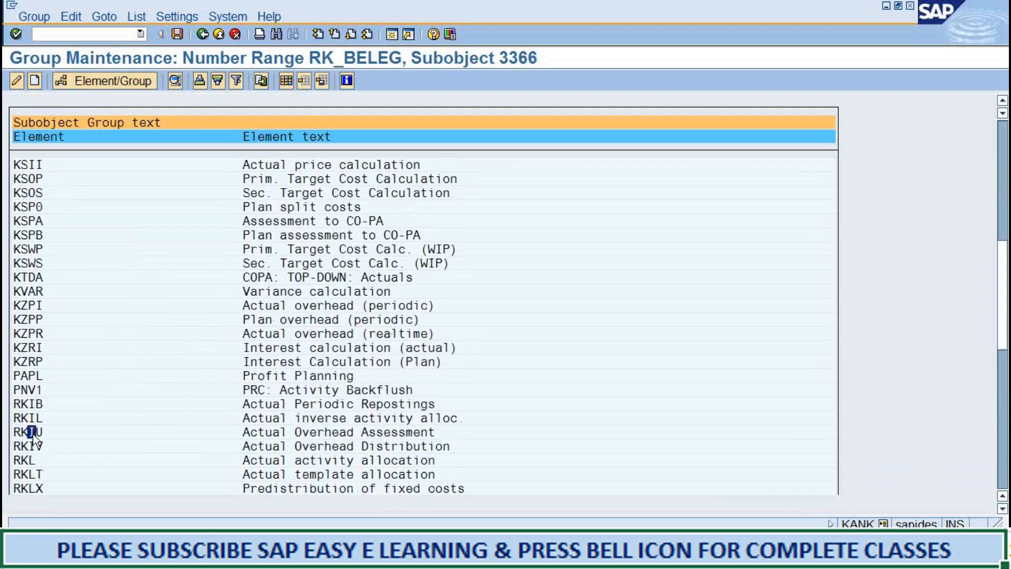
click(83, 82)
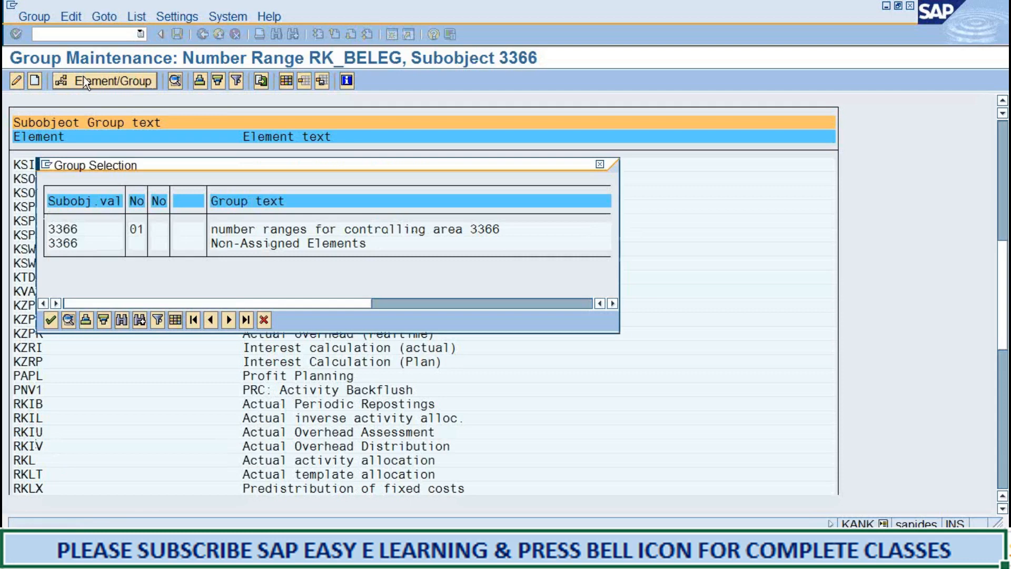
double_click(139, 229)
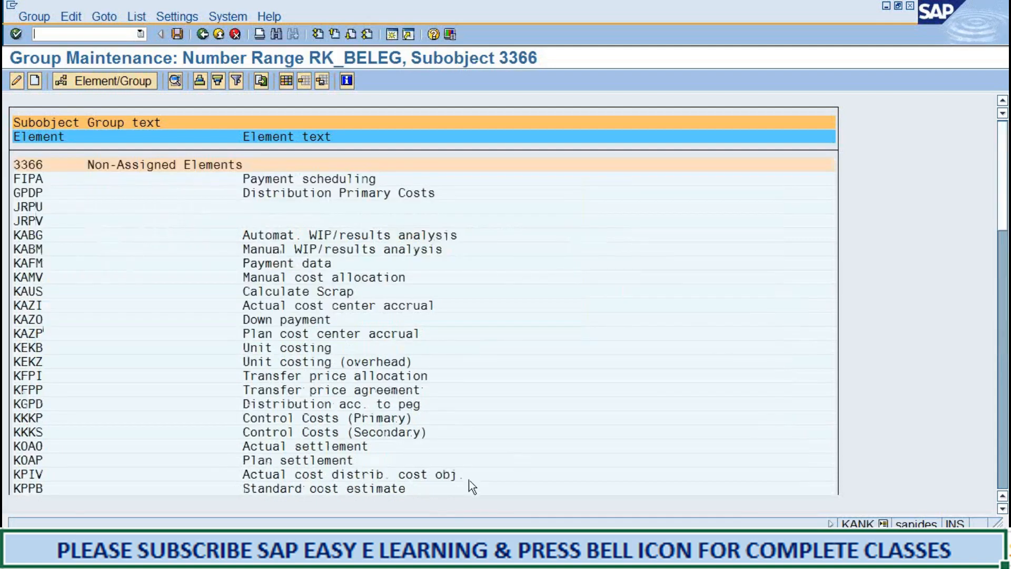
Check the element list in the Word notes, and in SAP assign RKP2 (Planning activities) to the group "number ranges for controlling area 3366".
click(400, 555)
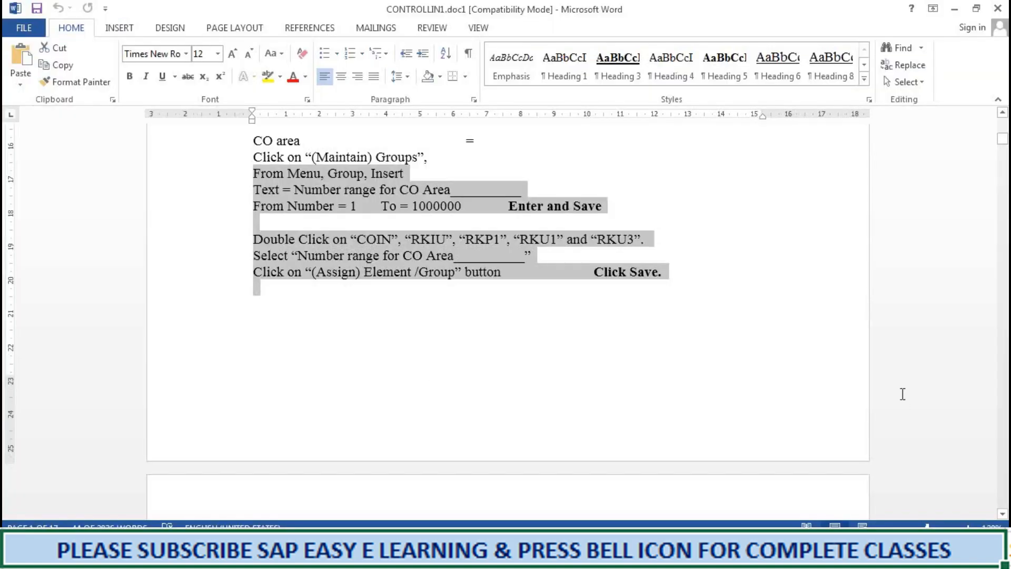
click(955, 9)
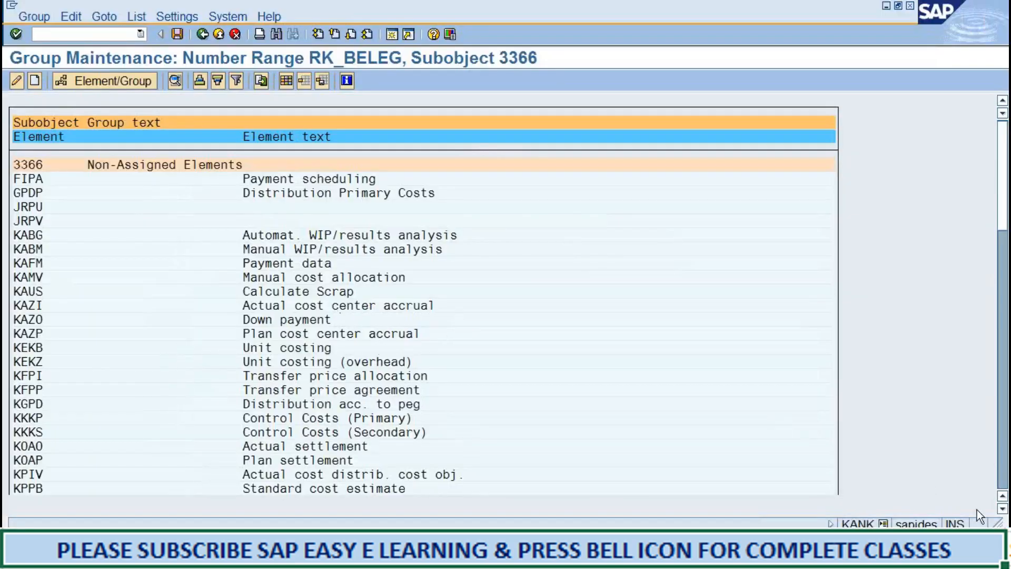
click(1003, 509)
drag(1003, 509, 1003, 510)
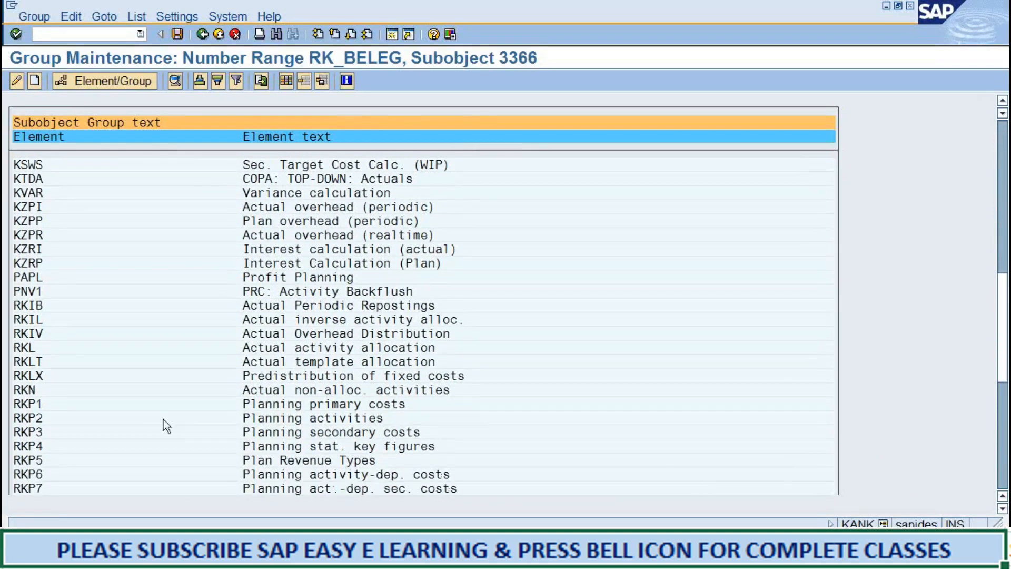
click(25, 419)
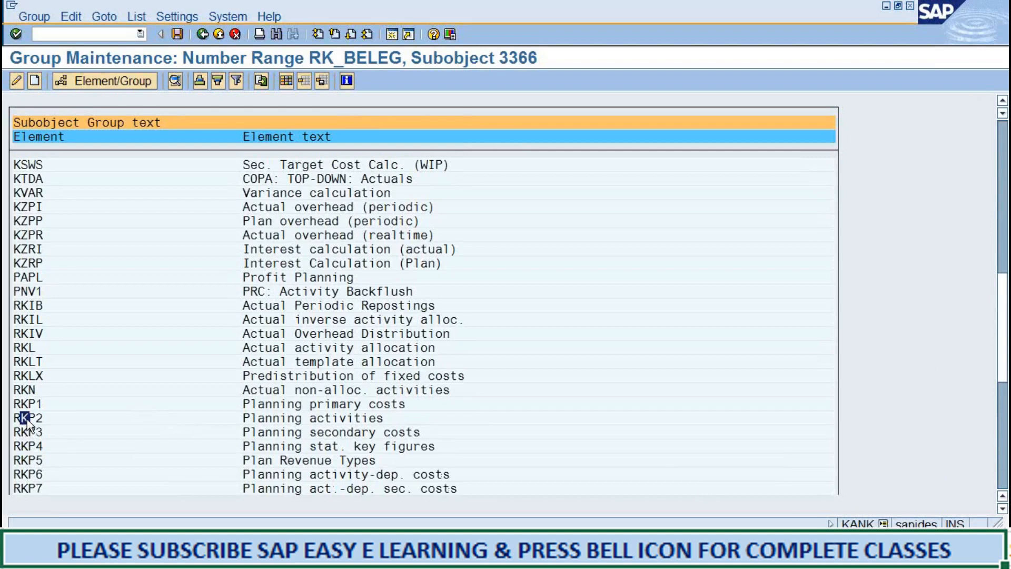
click(91, 81)
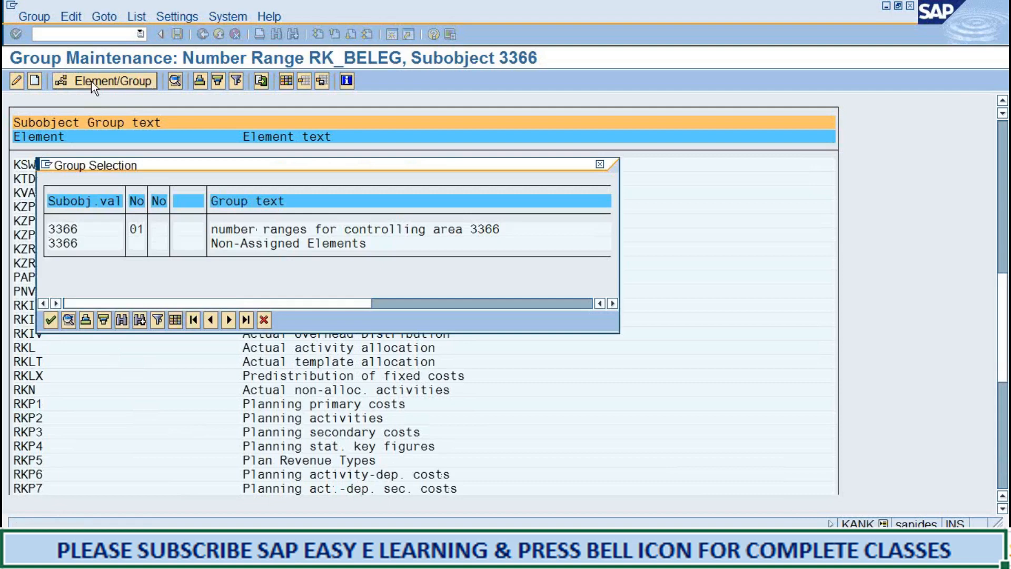
double_click(137, 232)
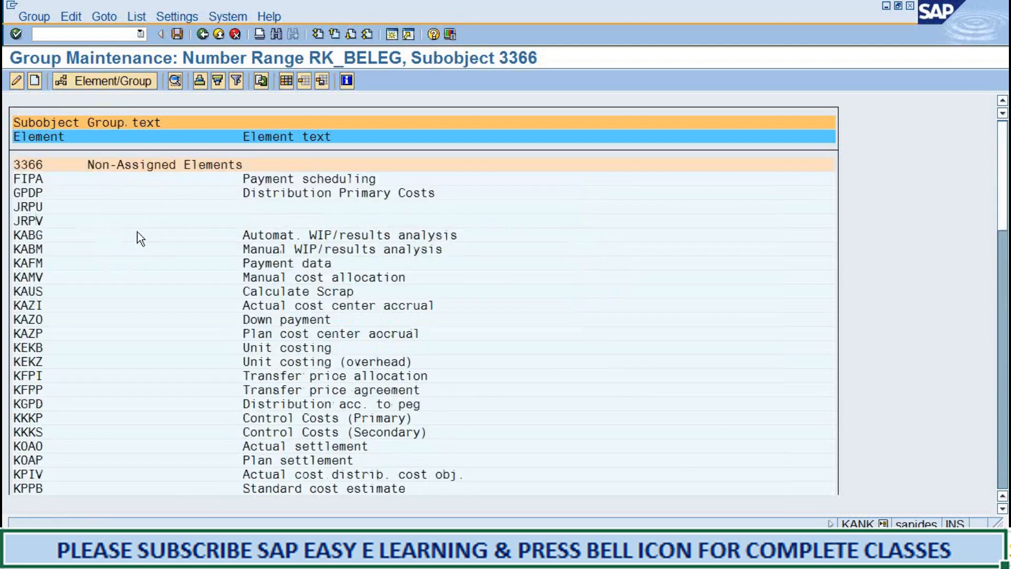
Consult the Word notes again, and in SAP assign RKU1 (Repost costs) to the group "number ranges for controlling area 3366".
key(alt+Tab)
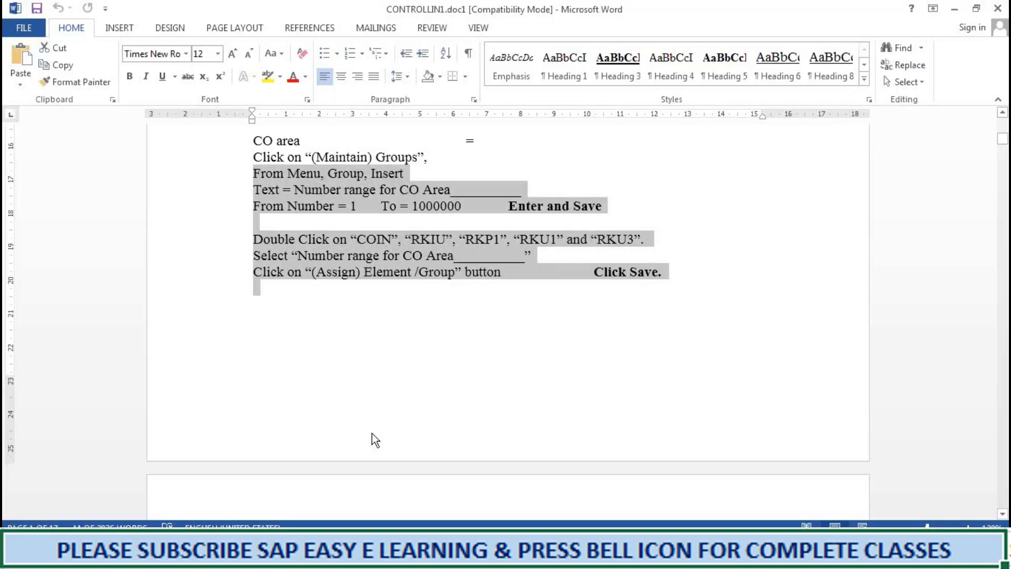
click(955, 9)
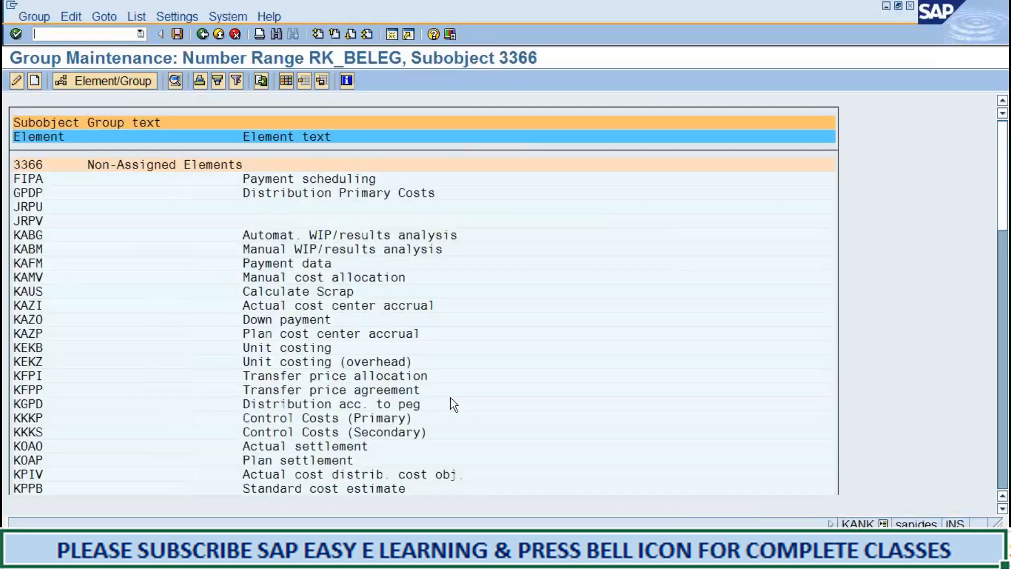
click(1002, 508)
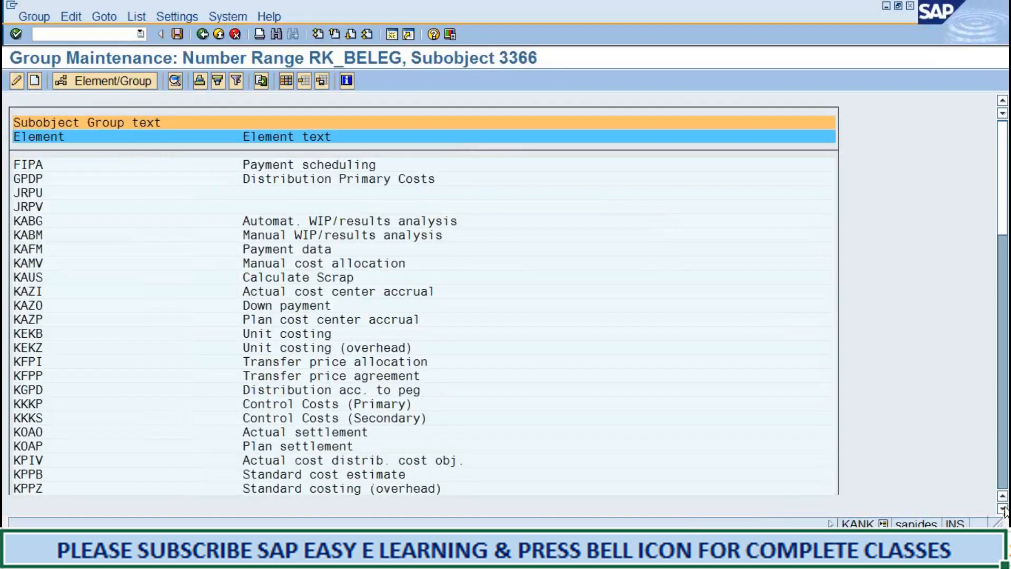
click(1002, 509)
click(1003, 509)
click(1003, 510)
click(1003, 509)
click(1003, 509)
click(1003, 510)
click(1003, 510)
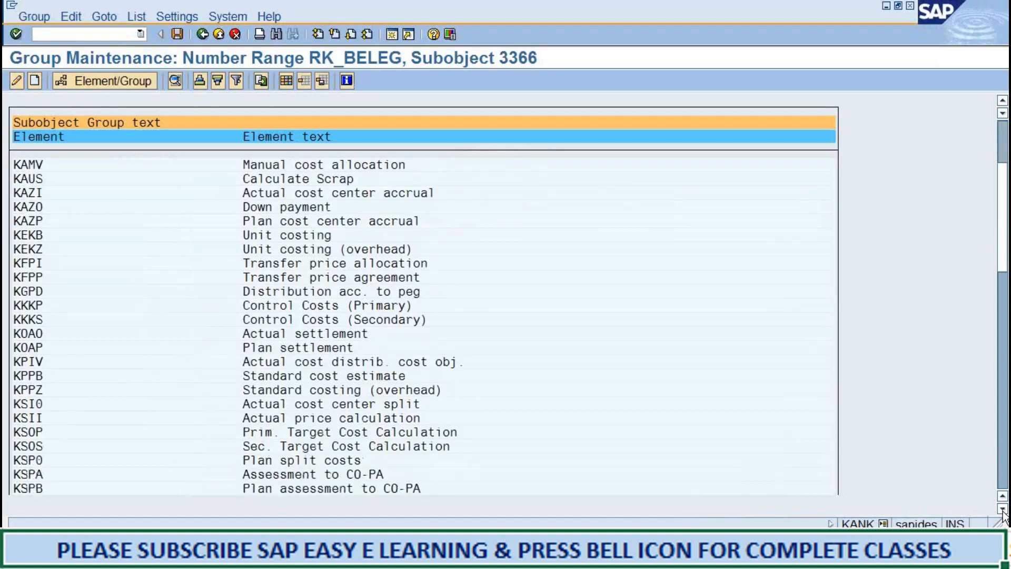
click(1003, 509)
click(1003, 509)
drag(1002, 509, 1002, 509)
click(23, 390)
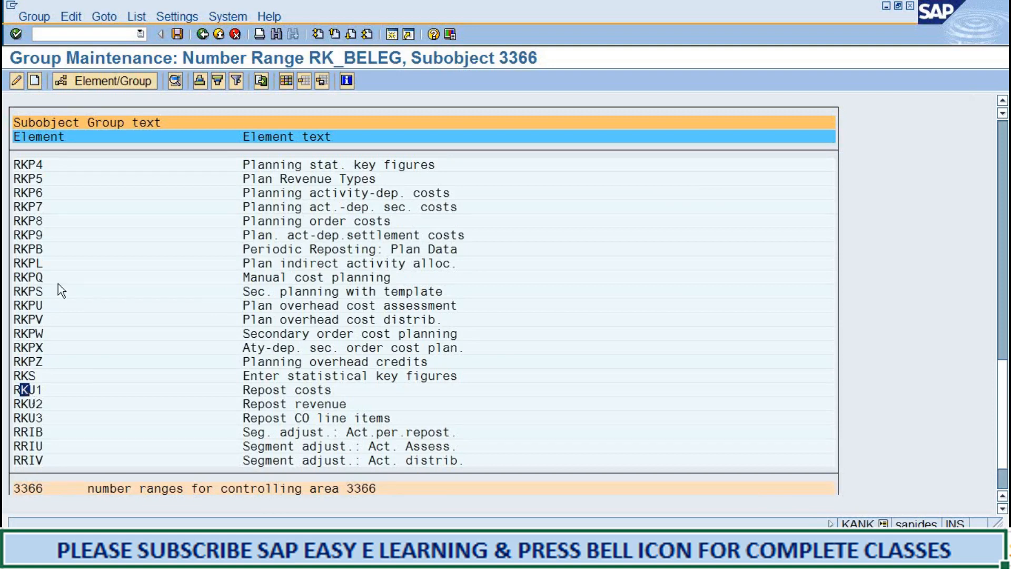
click(100, 82)
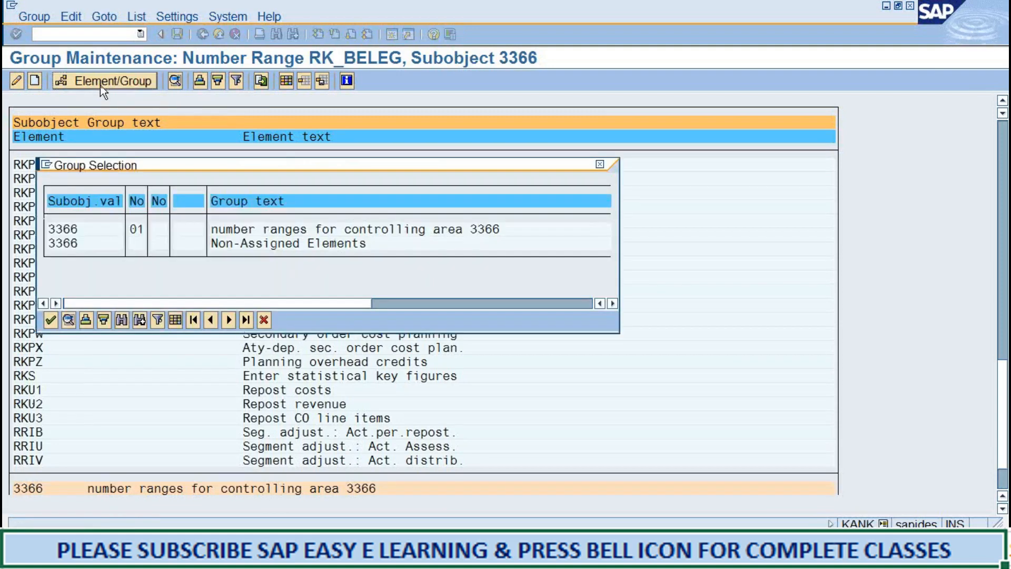
double_click(140, 229)
Assign RKU3 (Repost CO line items) to the group "number ranges for controlling area 3366" and save the element assignments.
click(1005, 509)
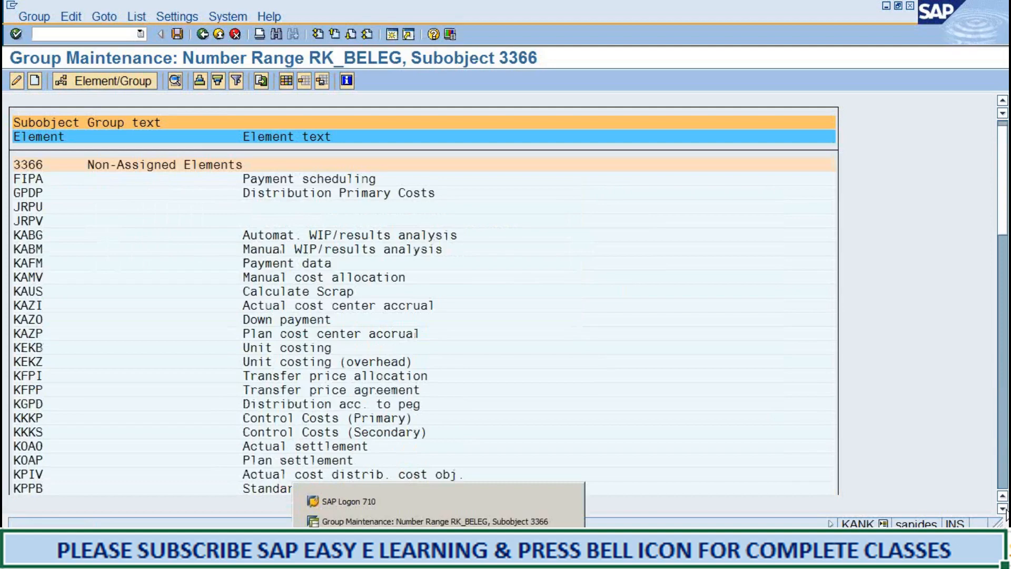
click(1004, 510)
click(1004, 510)
click(1004, 510)
click(1004, 509)
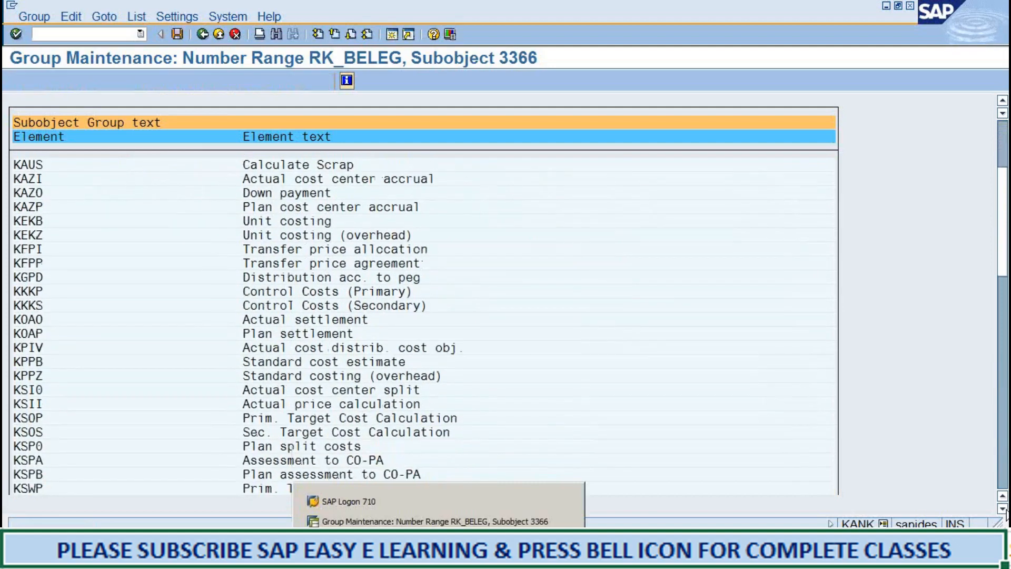
click(1005, 510)
click(1004, 510)
click(1005, 510)
click(1005, 510)
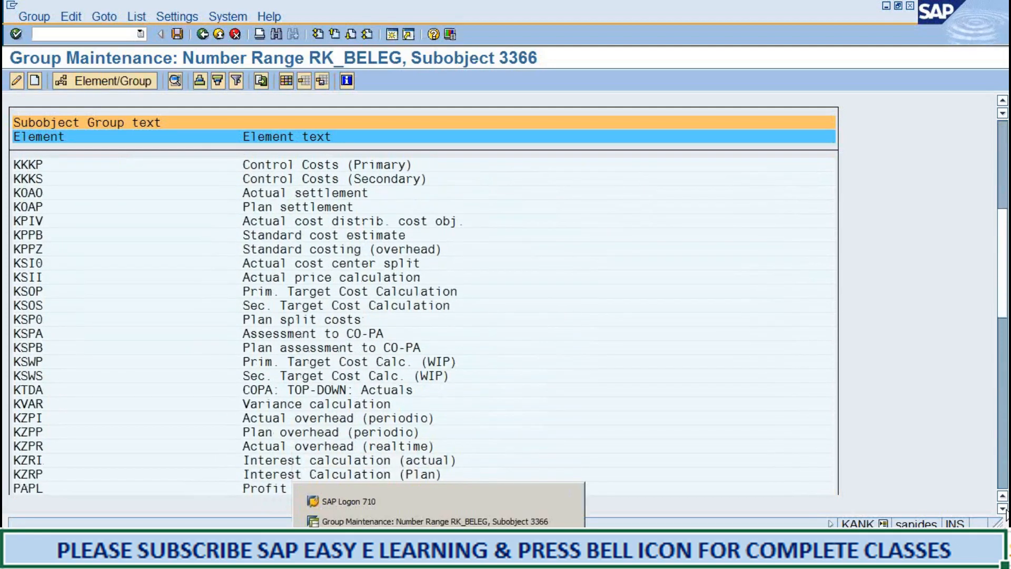
click(1004, 509)
click(1005, 509)
click(1005, 510)
click(1005, 510)
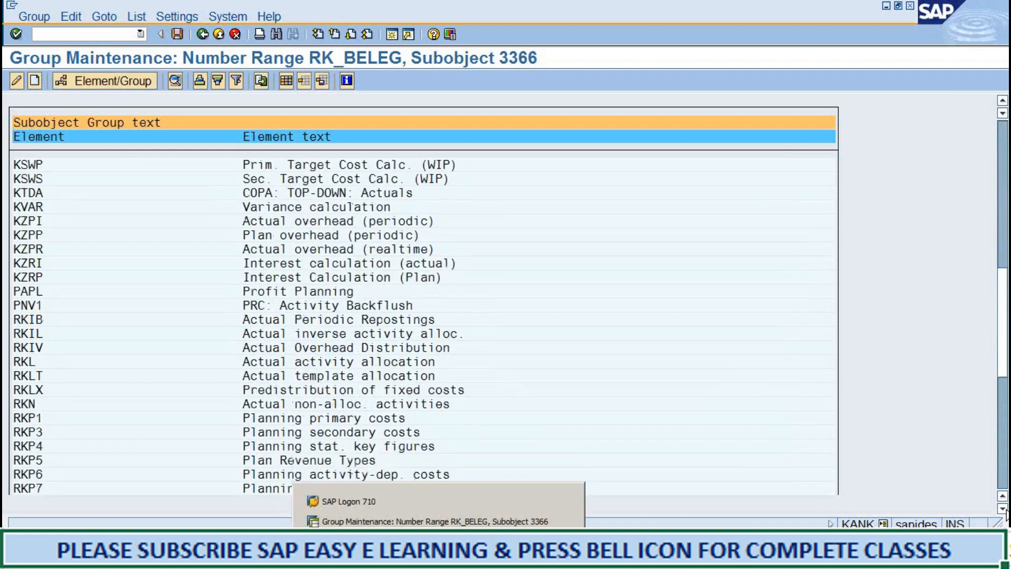
click(1004, 510)
click(1004, 510)
click(1004, 509)
click(1004, 510)
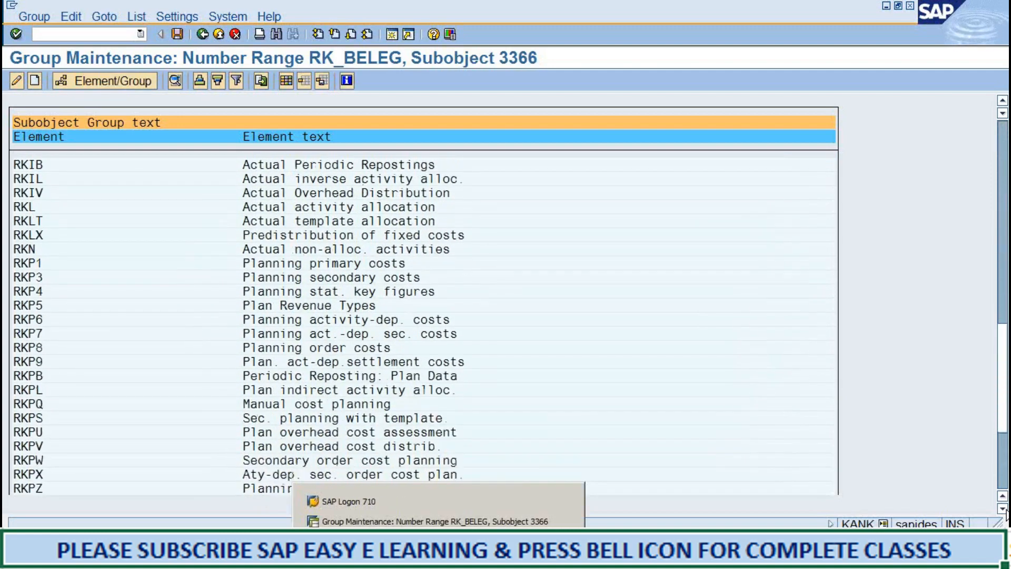
click(1004, 510)
click(1004, 510)
click(1005, 510)
click(1004, 510)
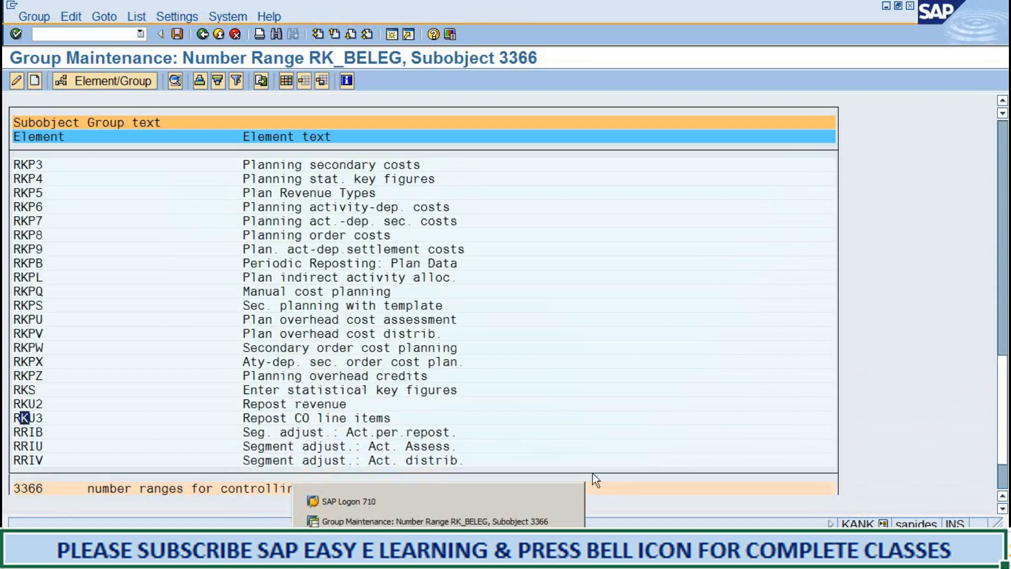
click(637, 419)
click(25, 418)
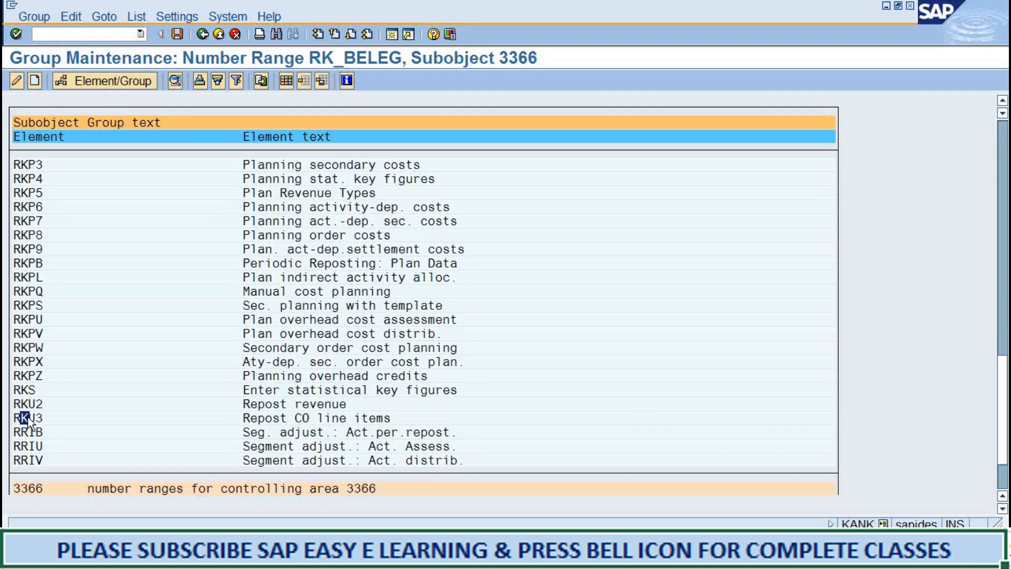
click(79, 85)
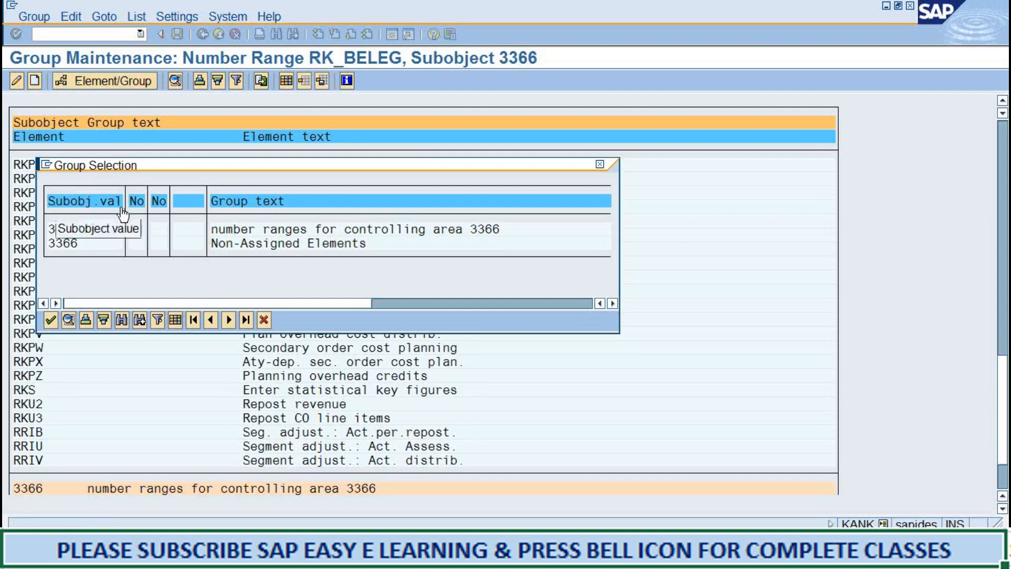
double_click(140, 230)
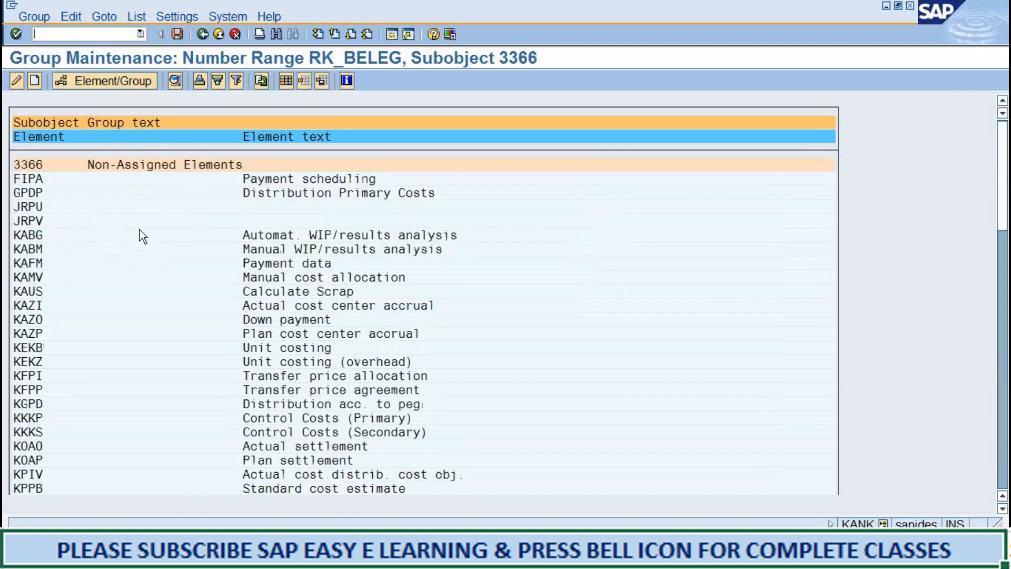
click(177, 34)
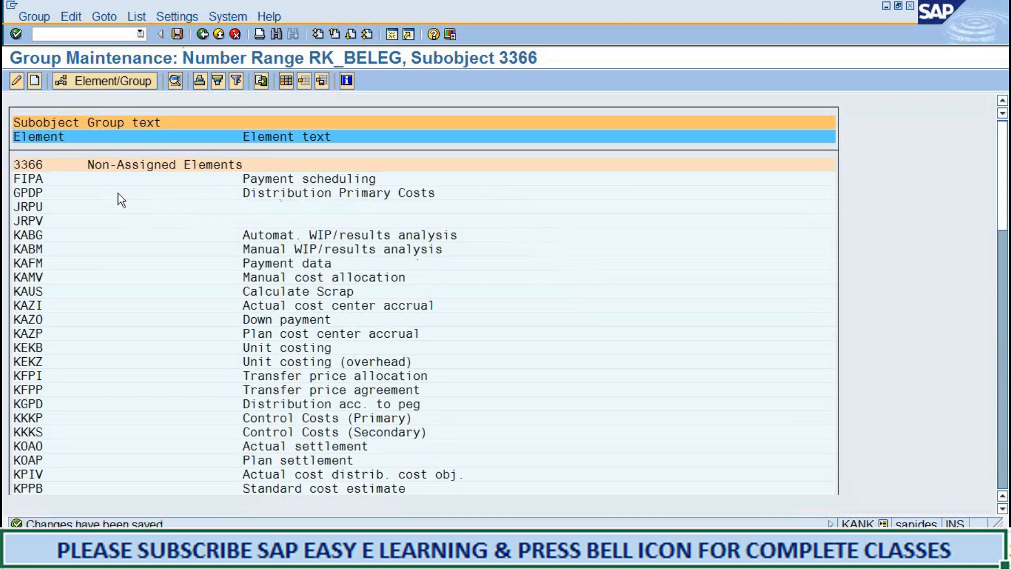
Review the non-assigned elements and examine which elements are listed under the group "number ranges for controlling area 3366".
scroll(53, 254, down, 3)
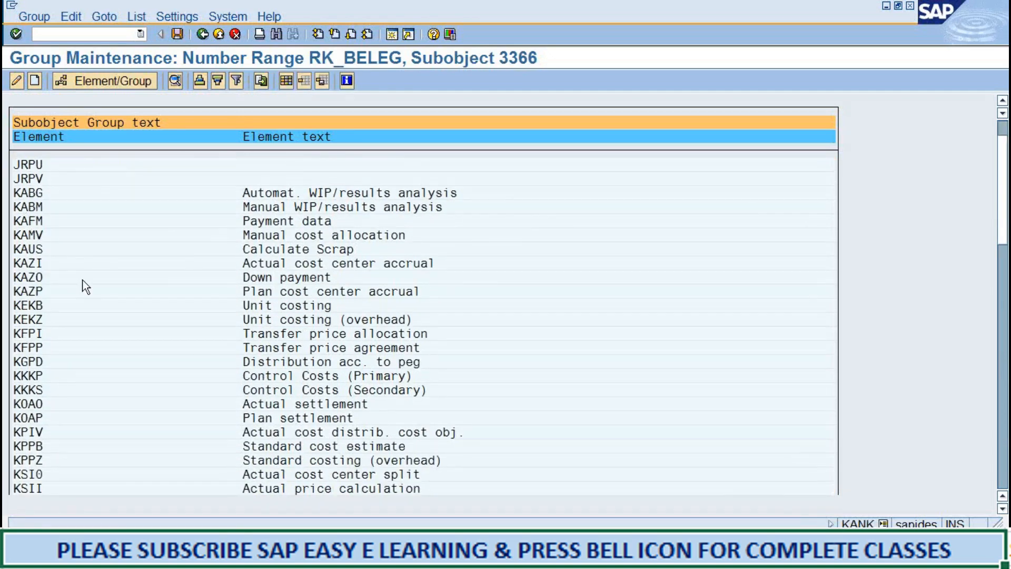
scroll(84, 287, up, 2)
scroll(84, 287, up, 1)
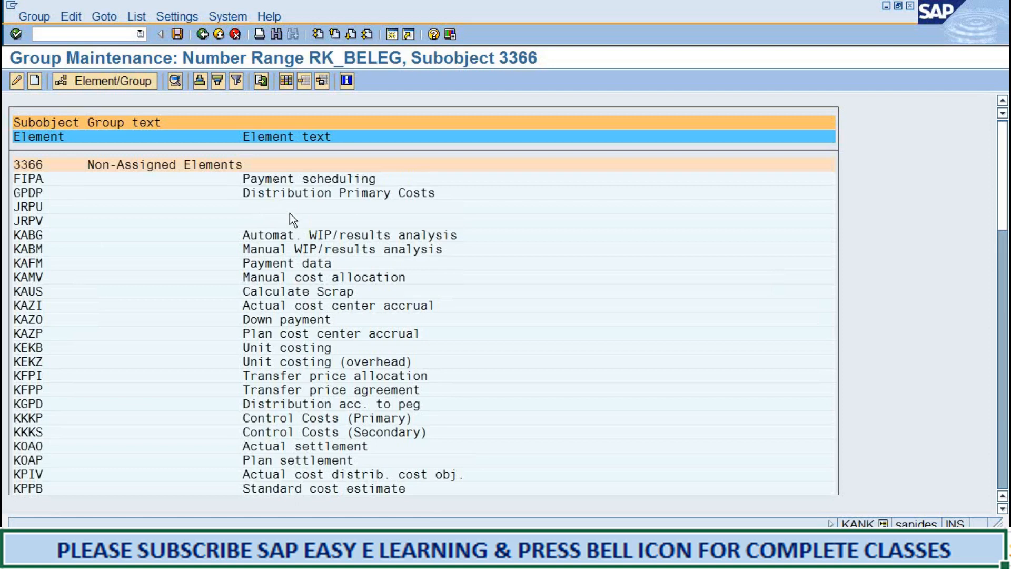
scroll(258, 298, down, 5)
scroll(252, 301, down, 8)
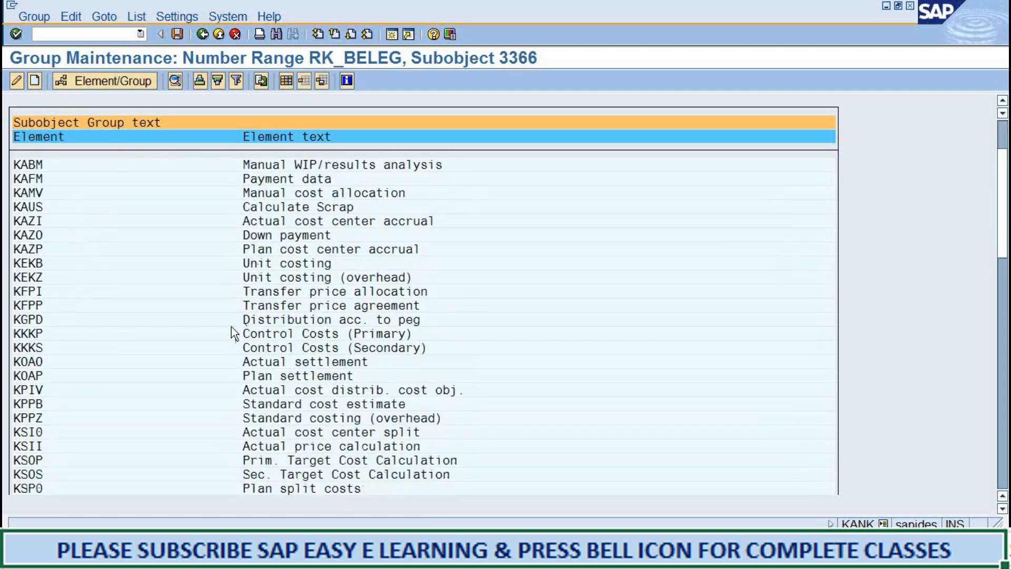
scroll(240, 326, down, 6)
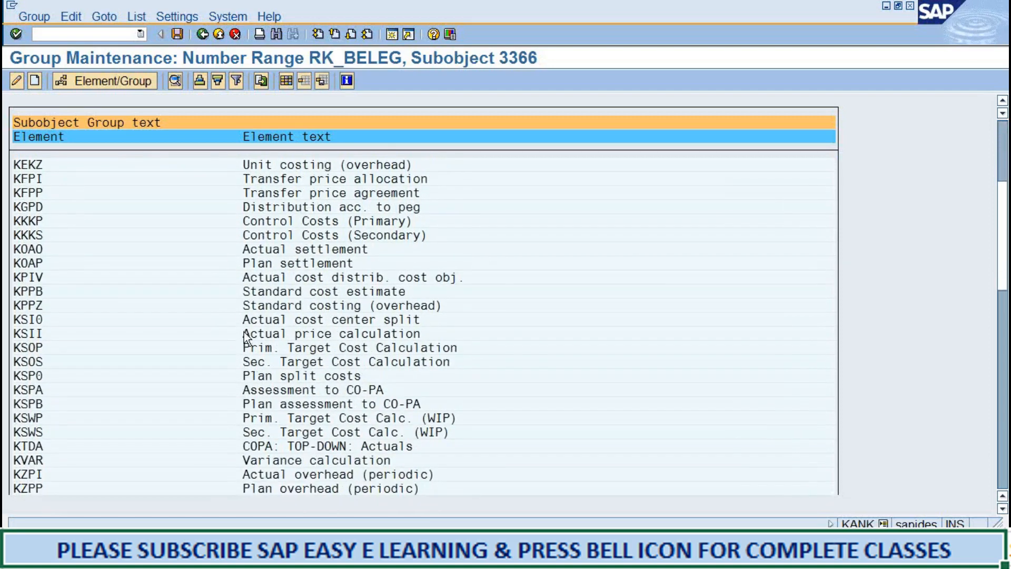
scroll(233, 323, down, 4)
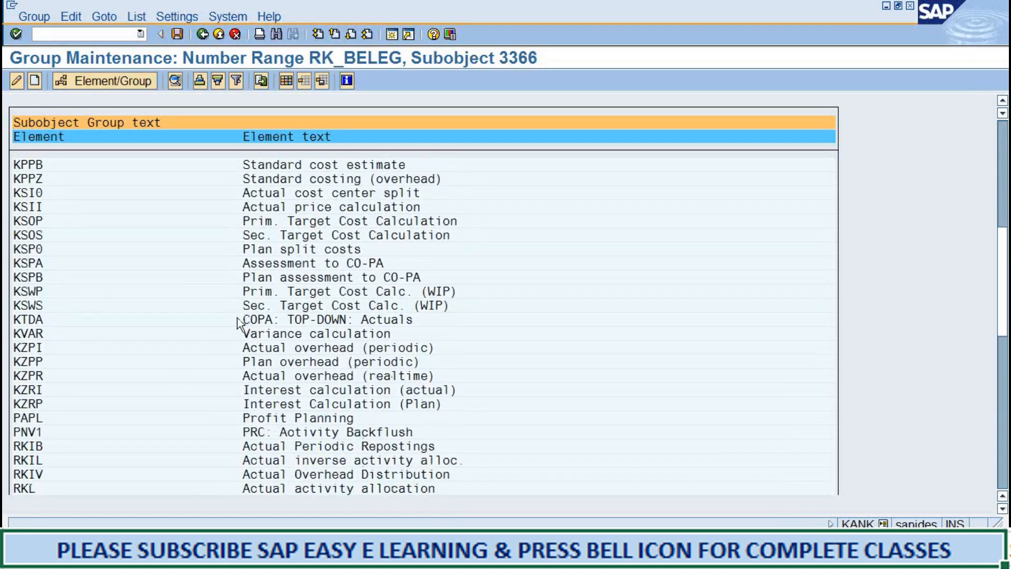
scroll(238, 322, up, 8)
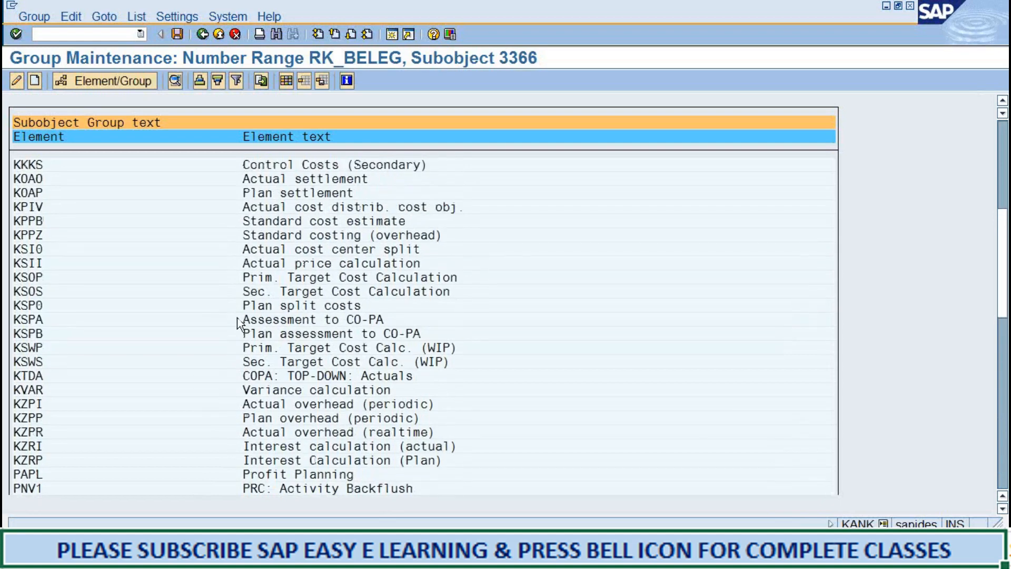
scroll(238, 323, up, 8)
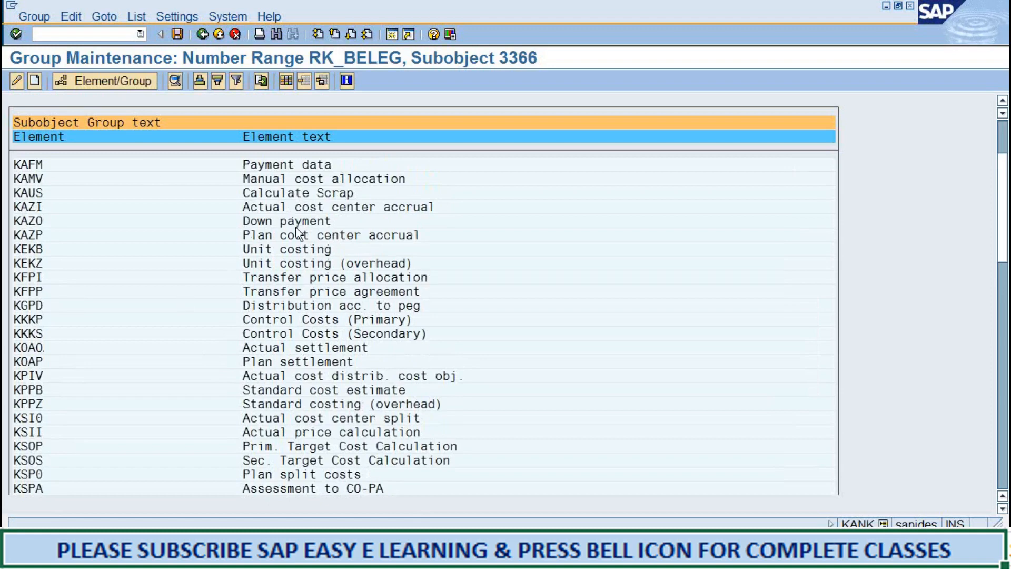
scroll(324, 292, down, 6)
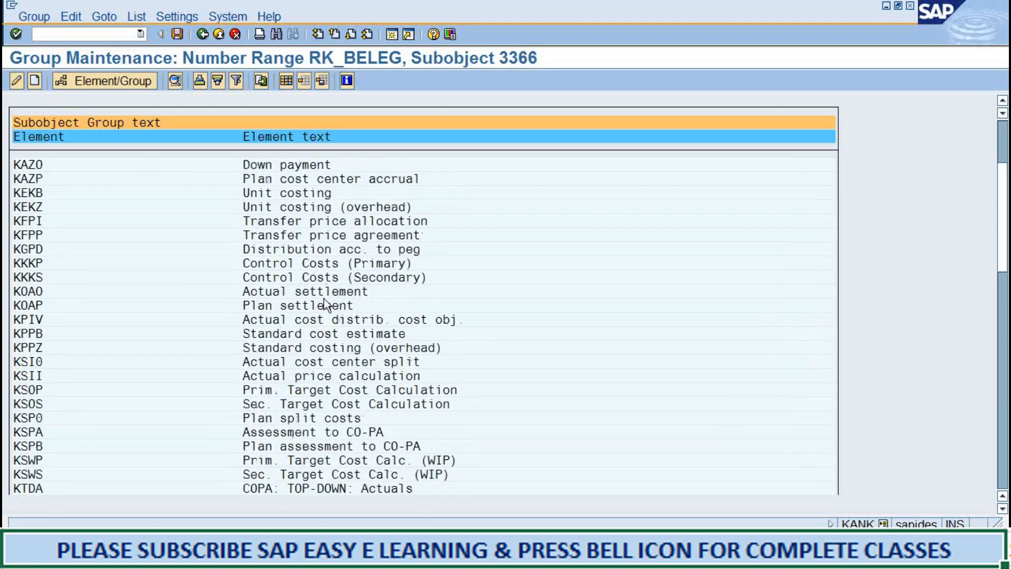
scroll(310, 300, down, 2)
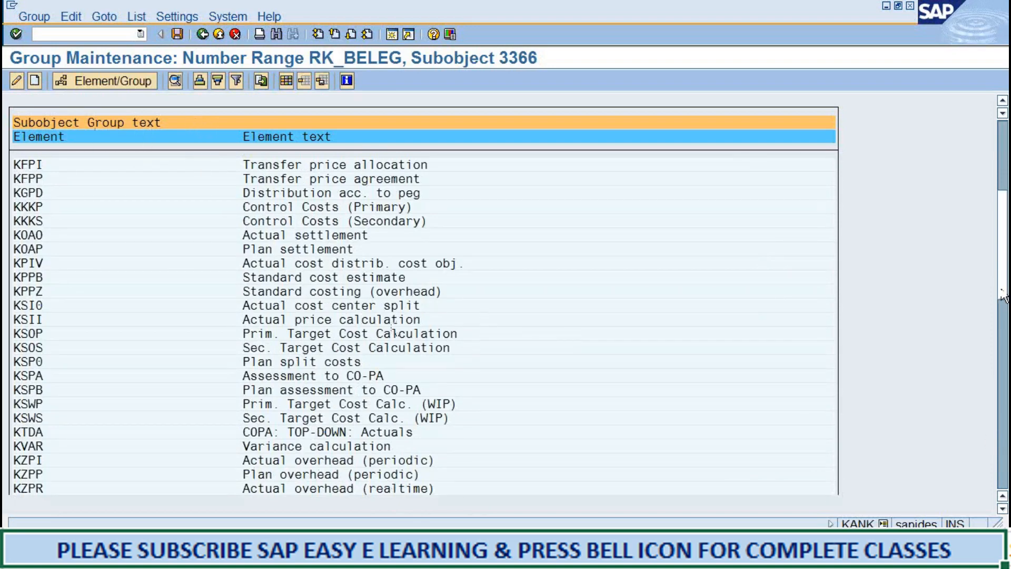
drag(1005, 311, 909, 493)
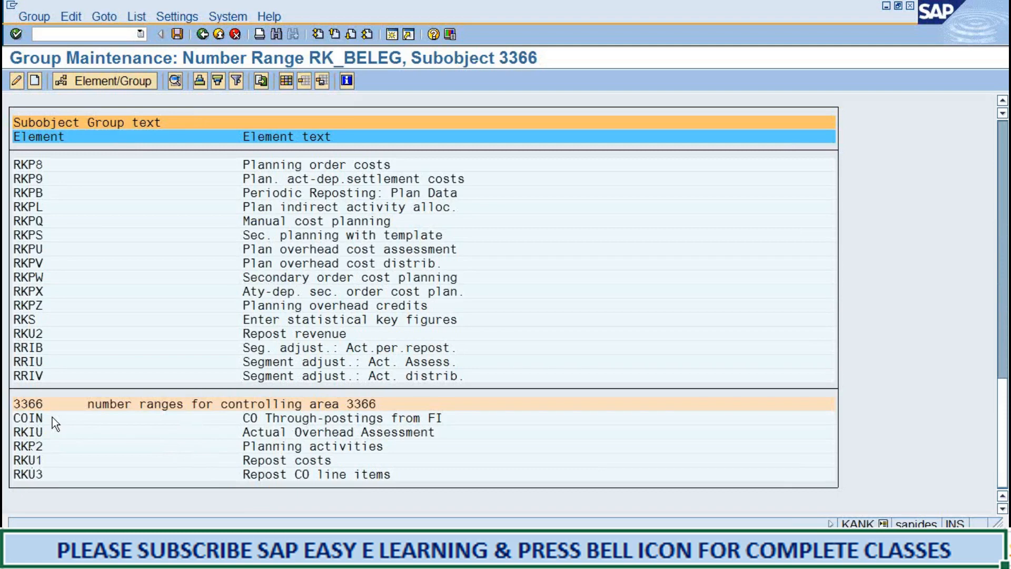
click(45, 403)
click(105, 404)
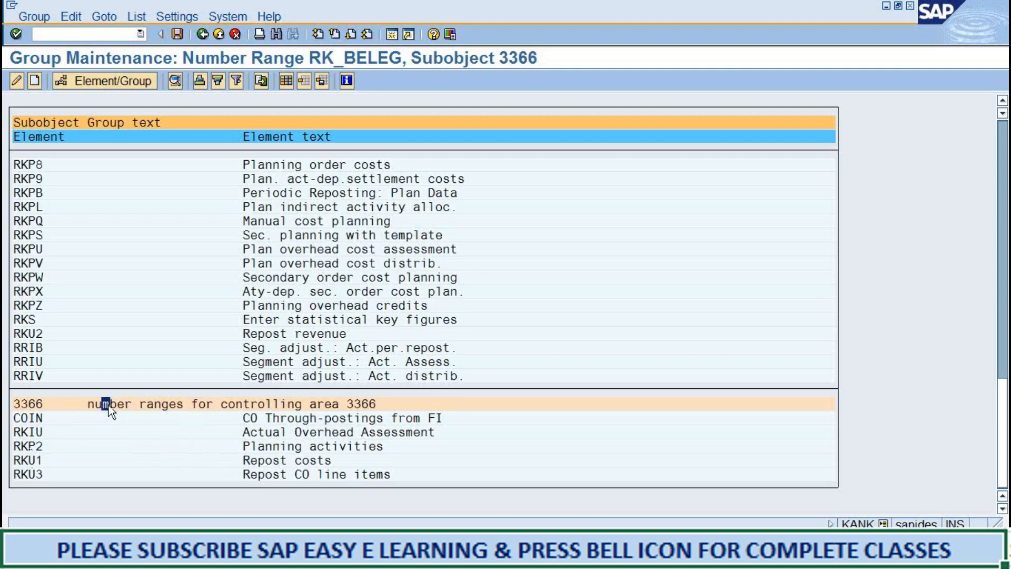
click(17, 418)
scroll(371, 491, up, 3)
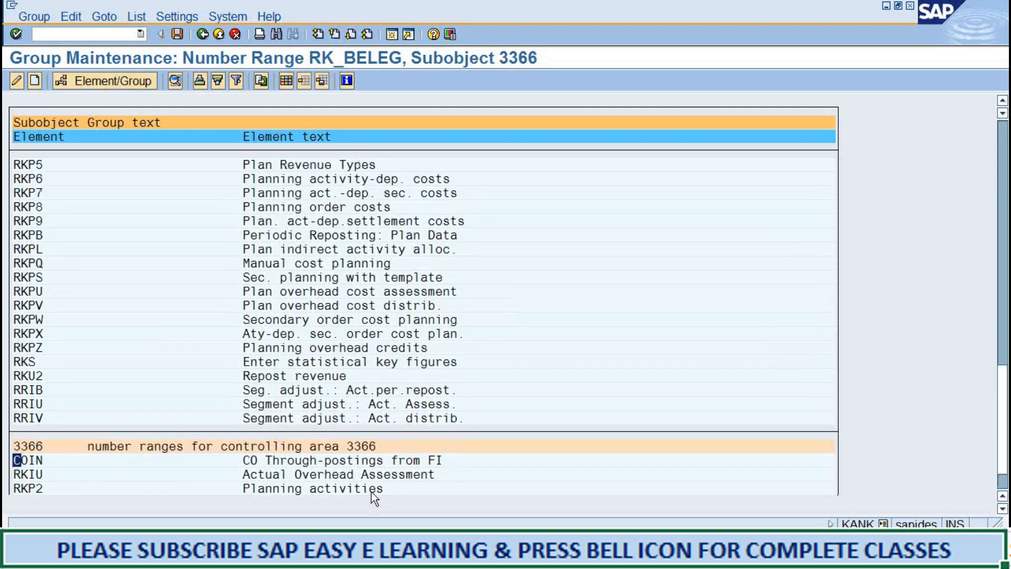
scroll(389, 463, down, 3)
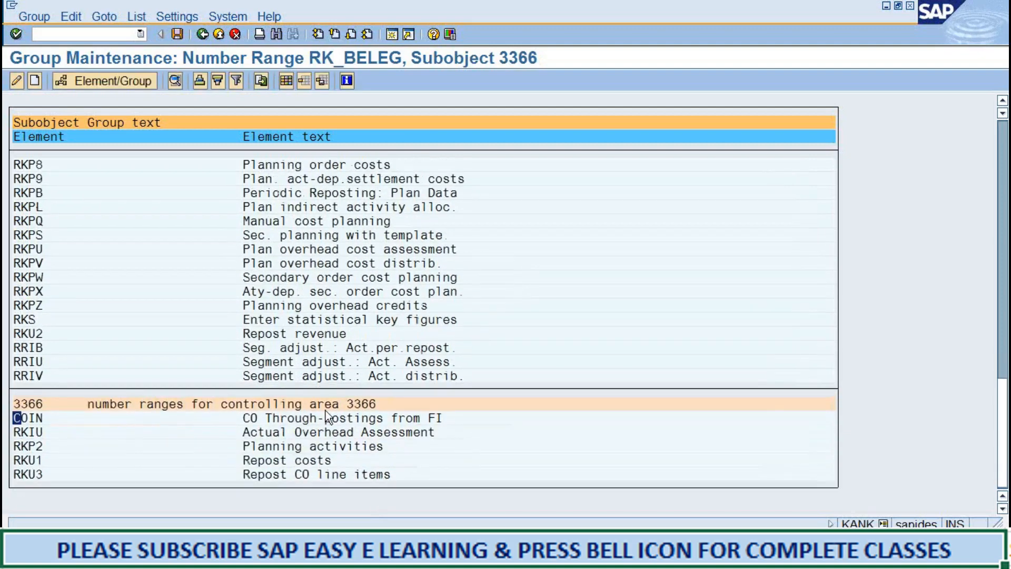
scroll(416, 282, up, 8)
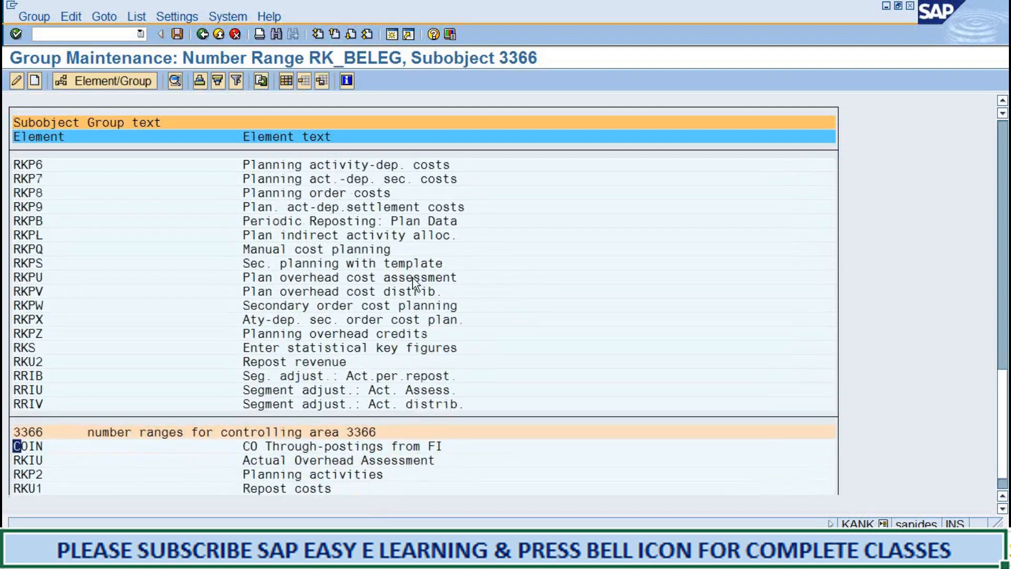
Save the group maintenance of number range RK_BELEG for subobject 3366.
scroll(417, 282, up, 5)
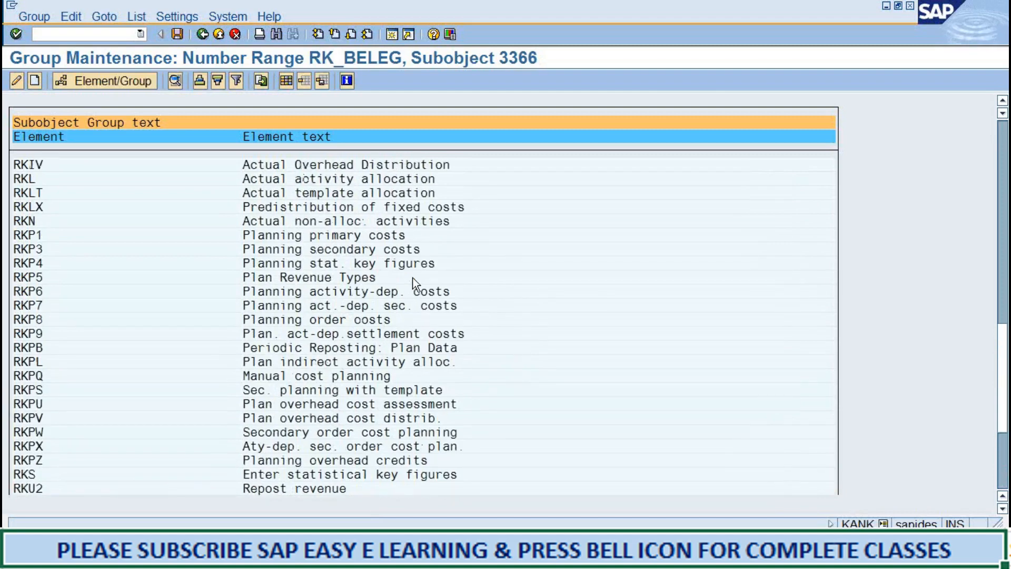
scroll(416, 282, up, 4)
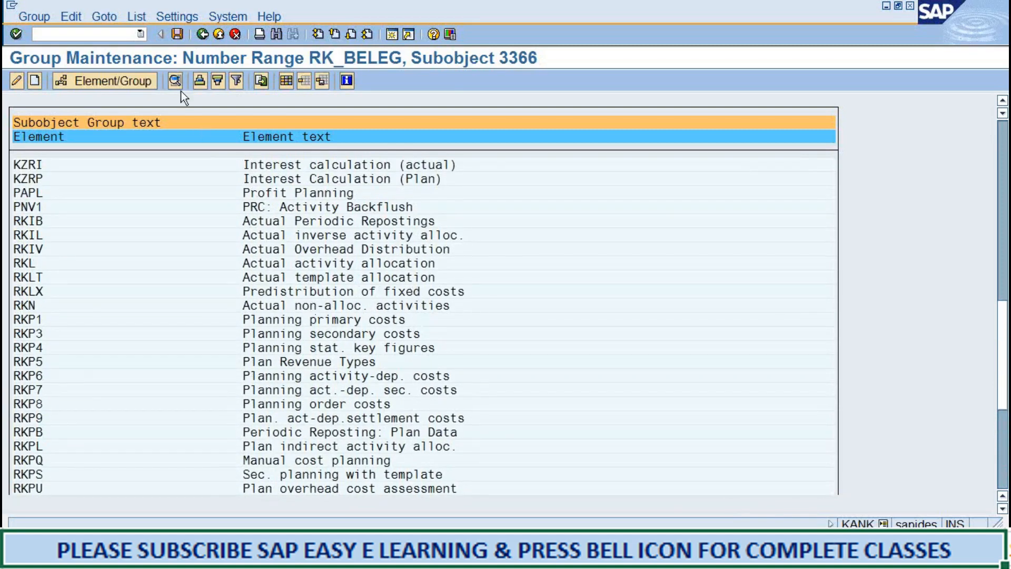
click(173, 39)
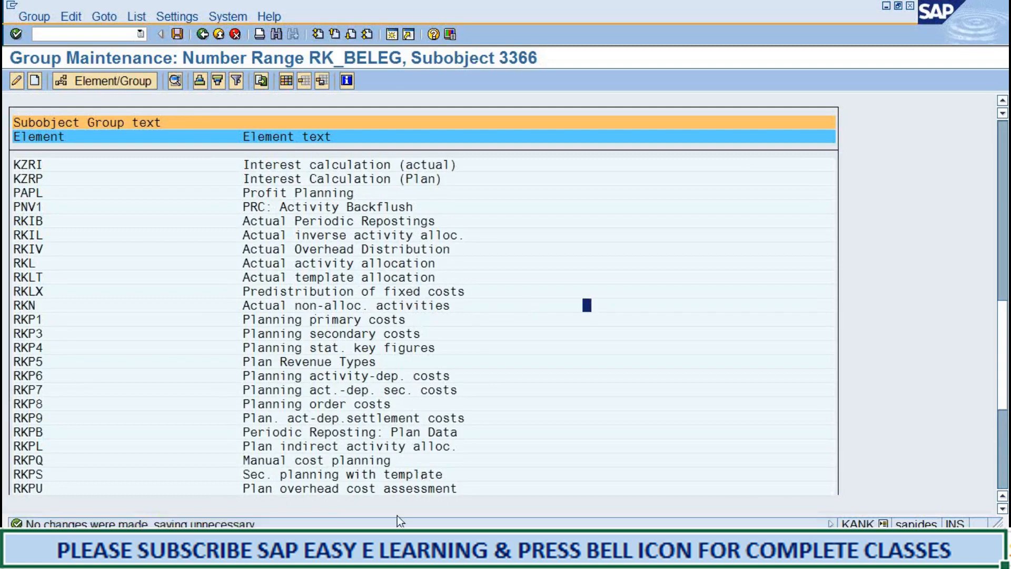
Consult Step 3, Maintain versions, in the Word notes, and switch to the PowerPoint presentation to view the "Planning versions" slide.
key(alt+Tab)
scroll(326, 381, down, 10)
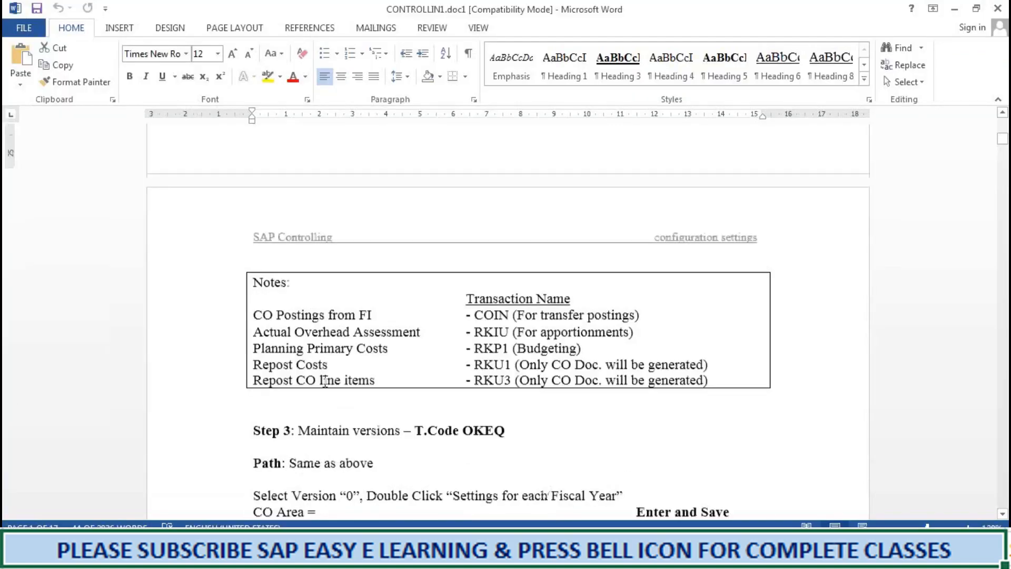
scroll(495, 298, up, 5)
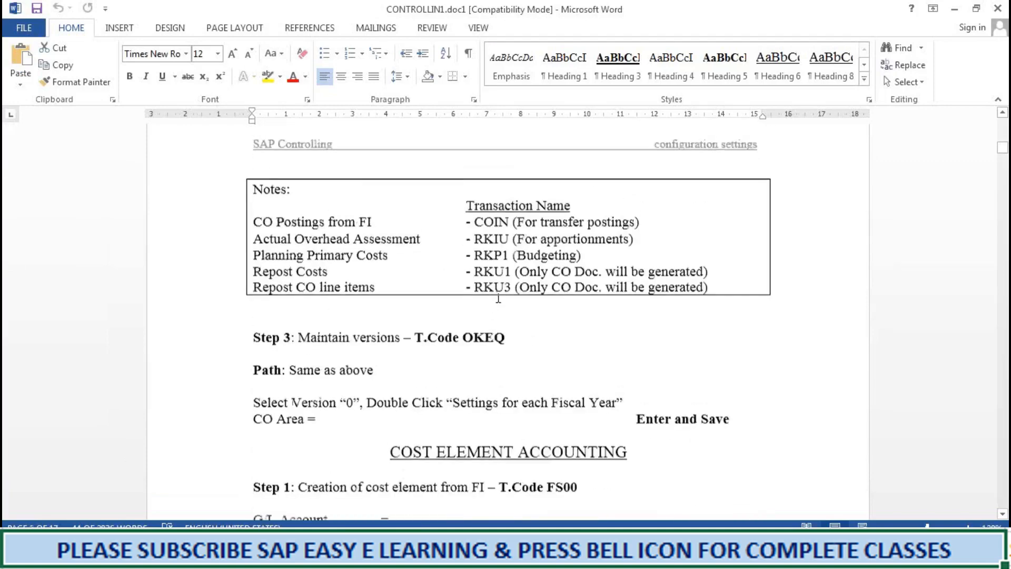
click(511, 337)
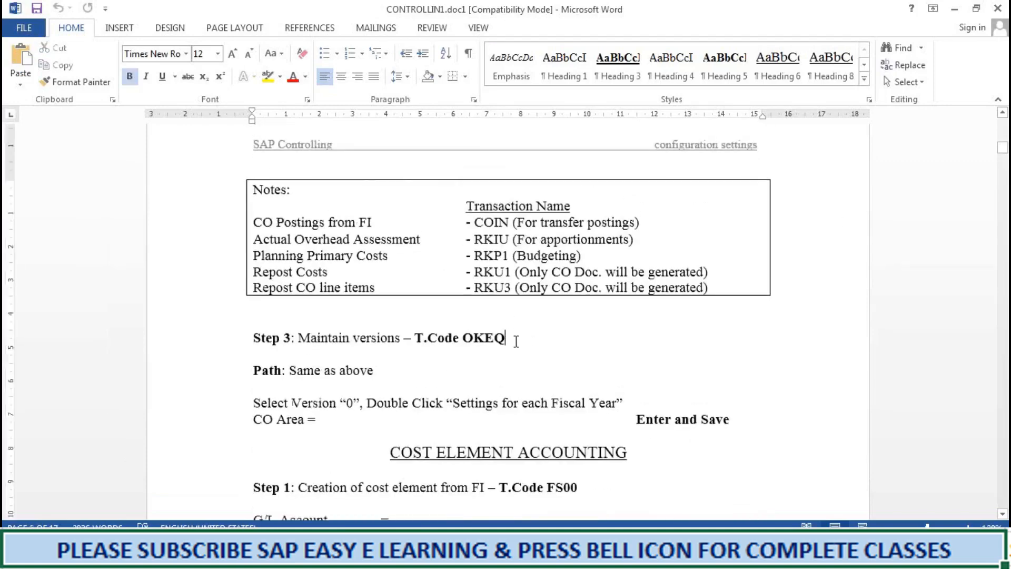
click(953, 11)
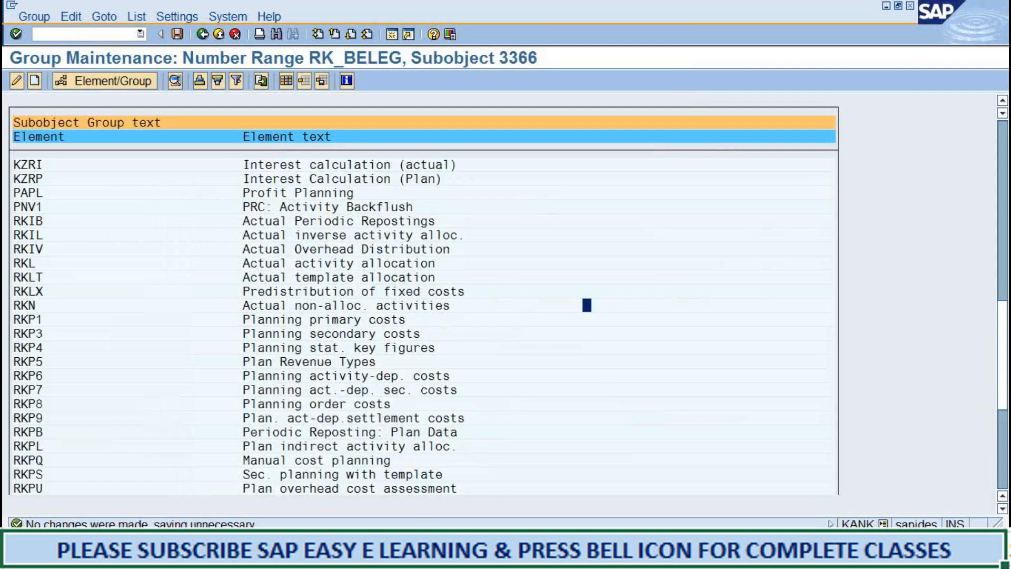
click(408, 548)
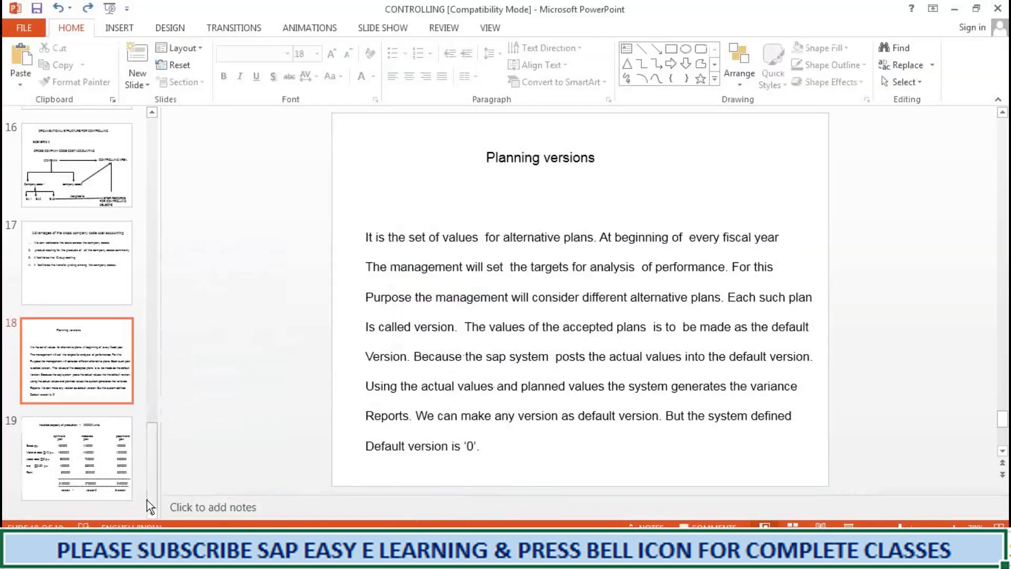